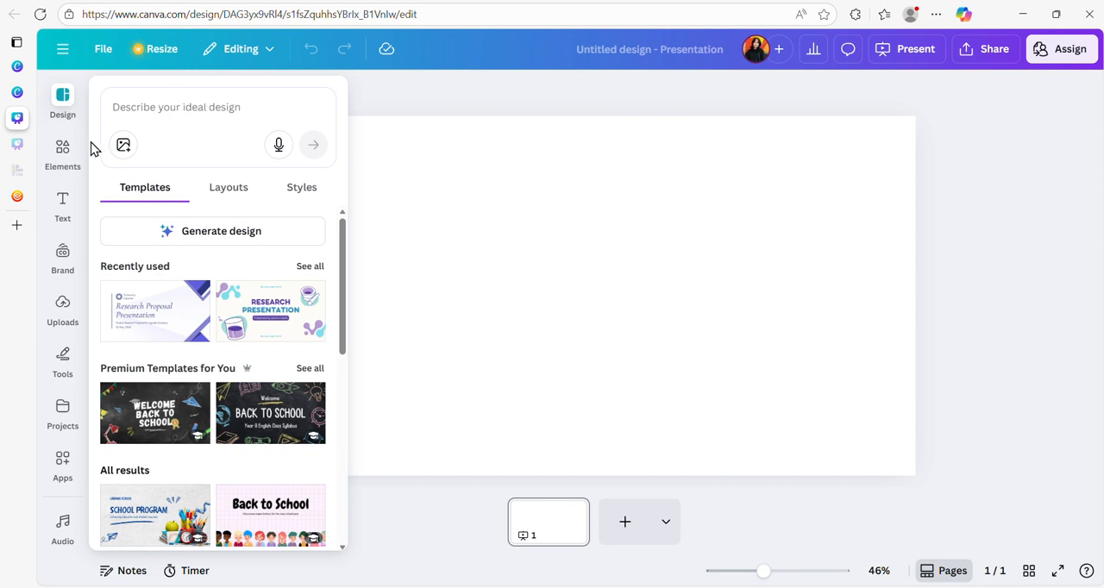
- Search the photo elements for "pink background"
click(66, 152)
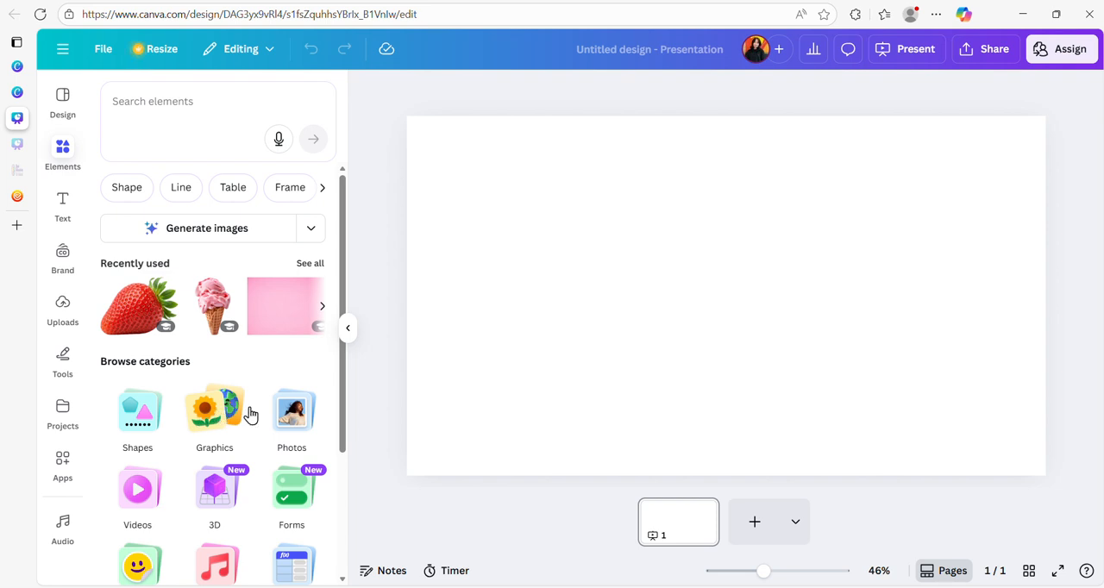
click(294, 416)
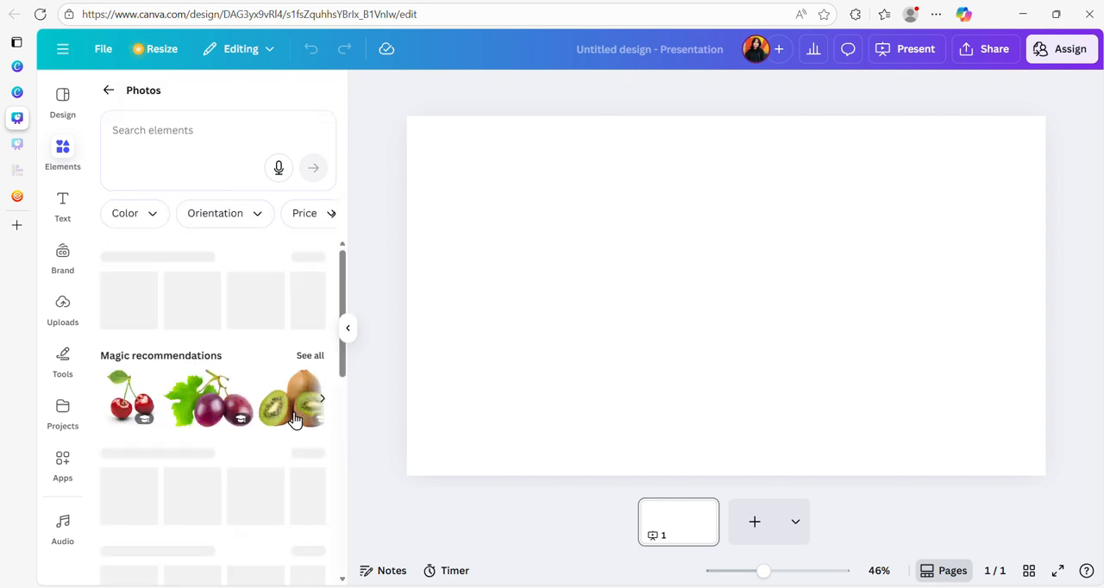
click(146, 129)
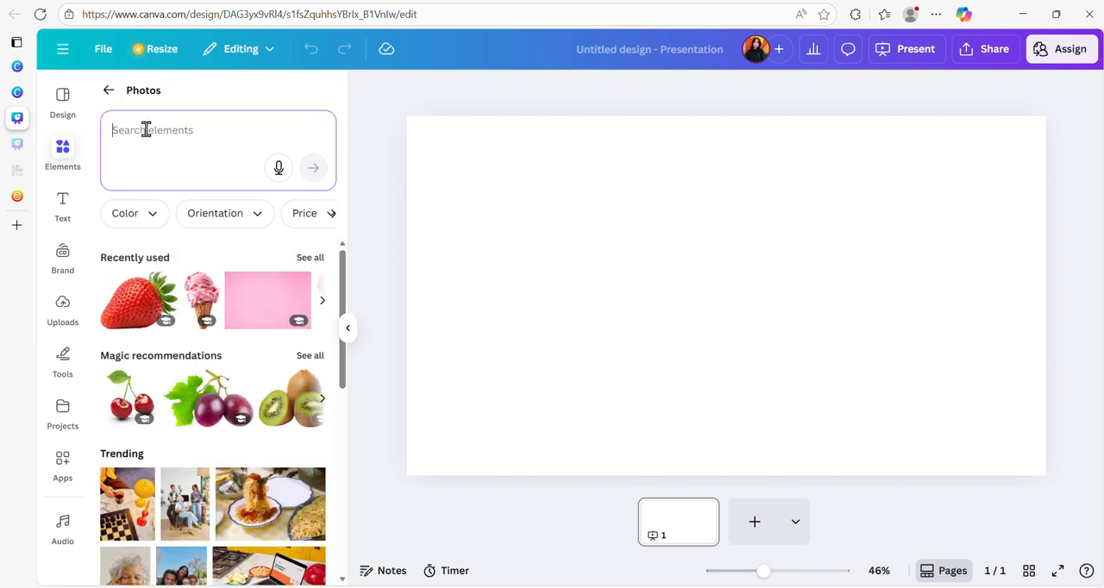
text(p)
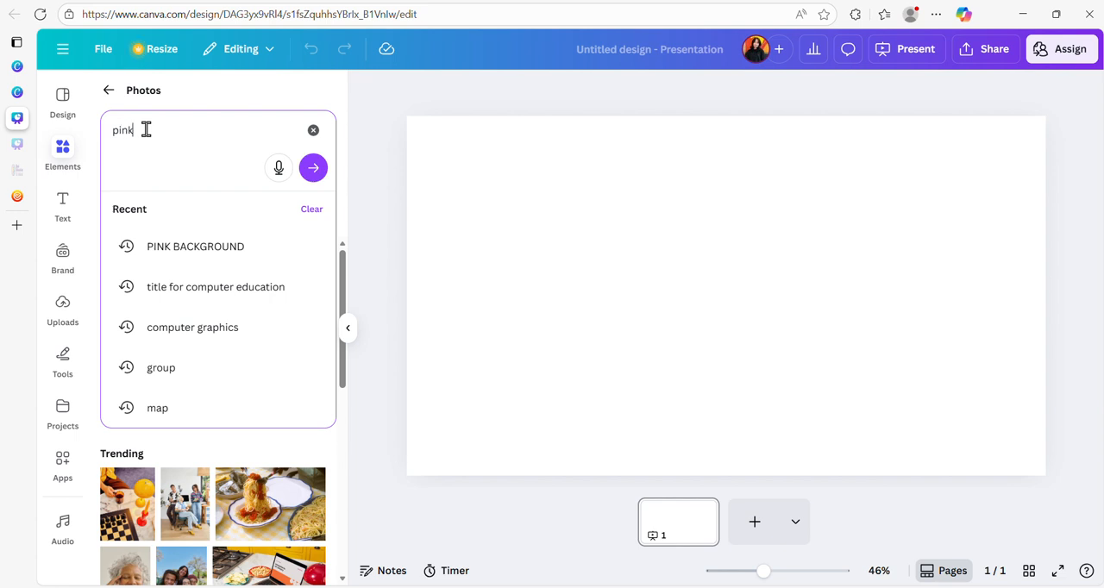
text(ink )
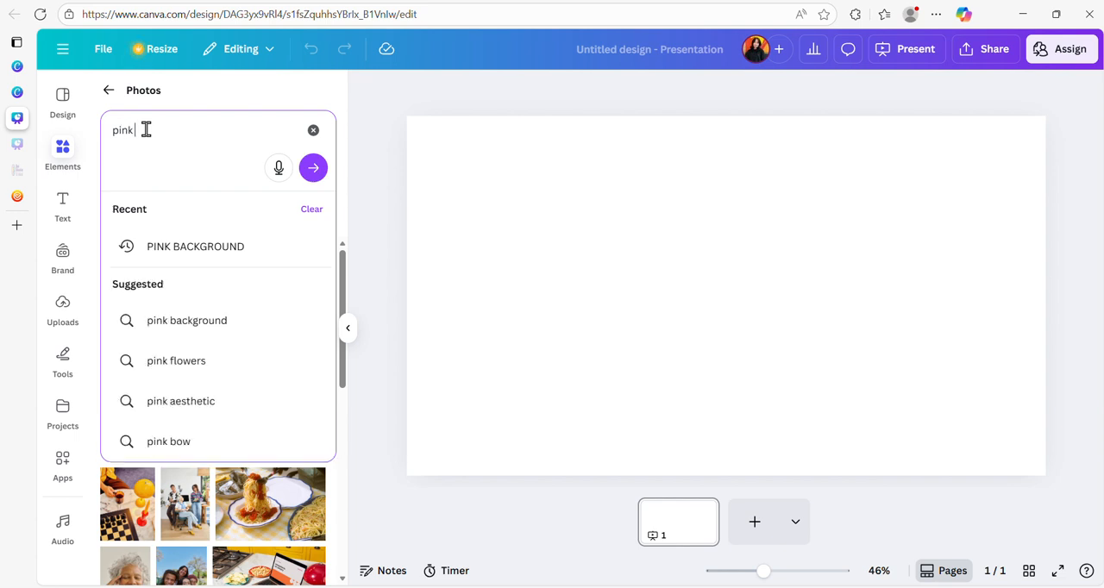
text(backgoun)
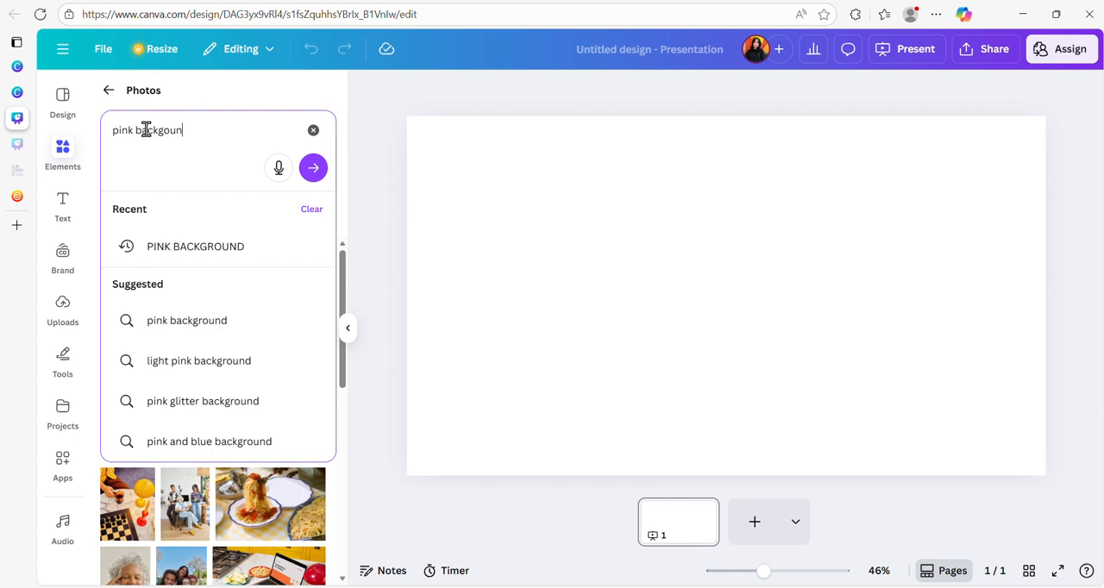
text(d)
key(Return)
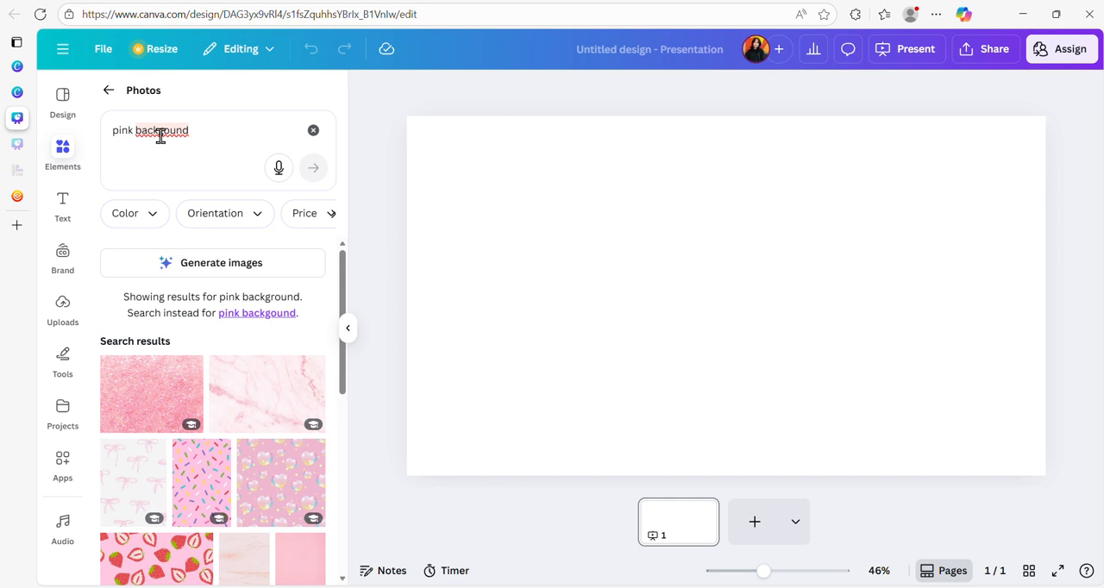
click(160, 136)
click(170, 187)
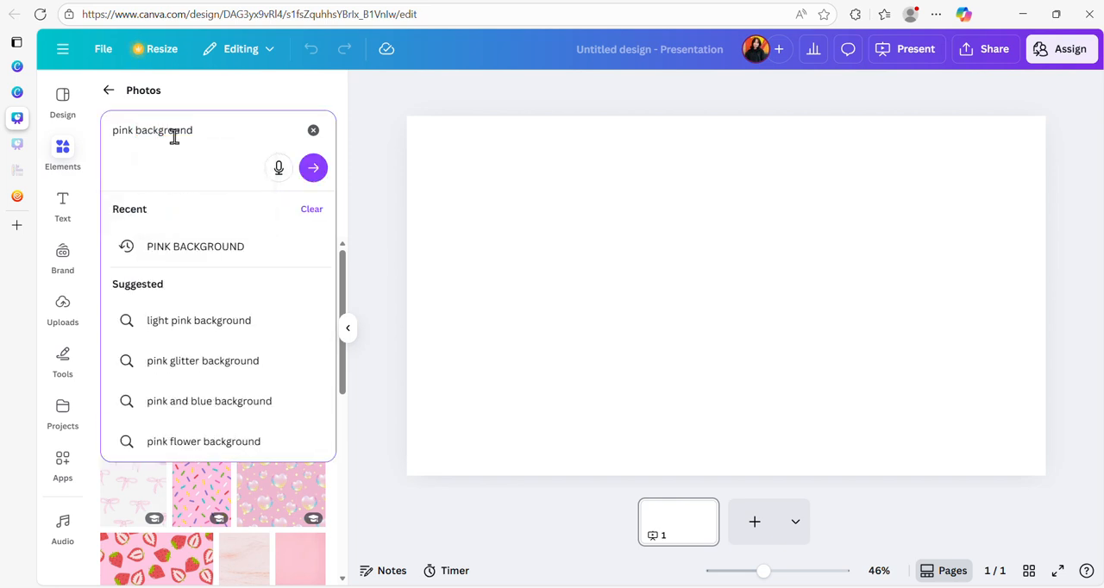
key(Return)
- Add the nearly square, dark pink gradient photo from the results to the slide and set it as the page background
scroll(200, 373, down, 5)
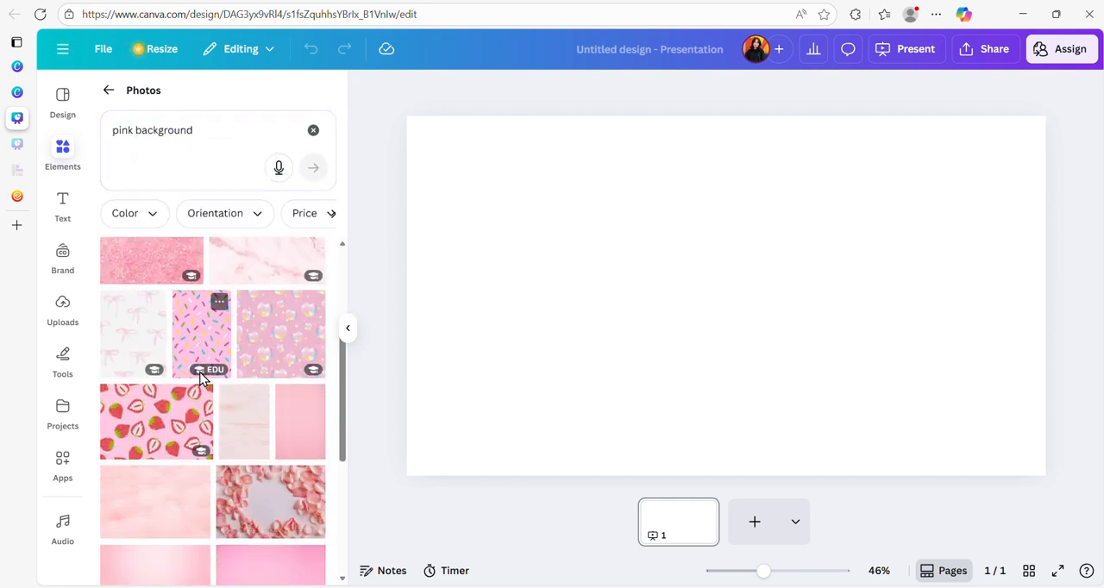
scroll(222, 379, down, 4)
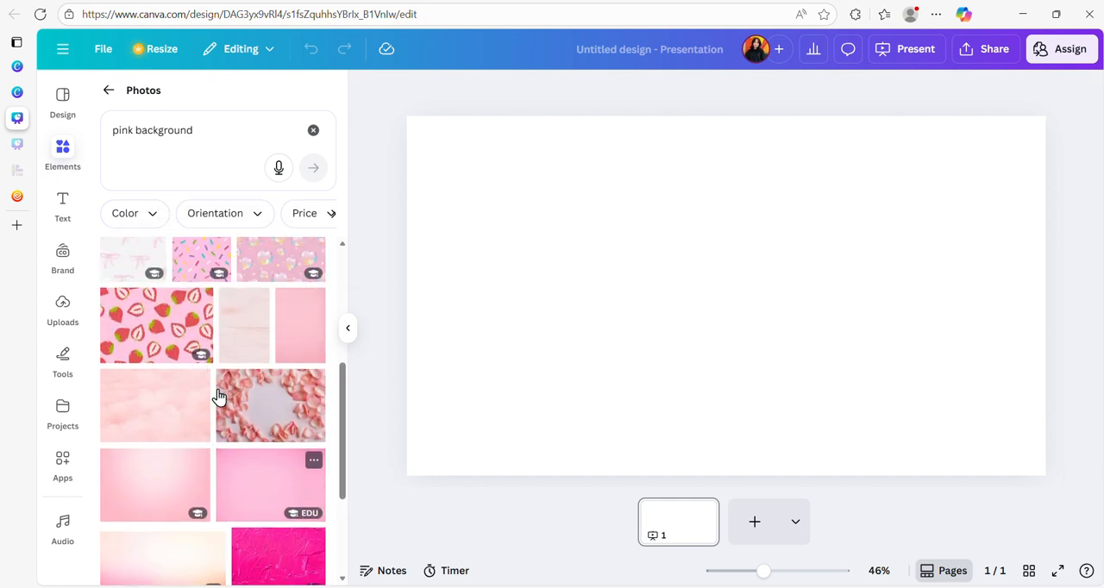
scroll(218, 395, down, 3)
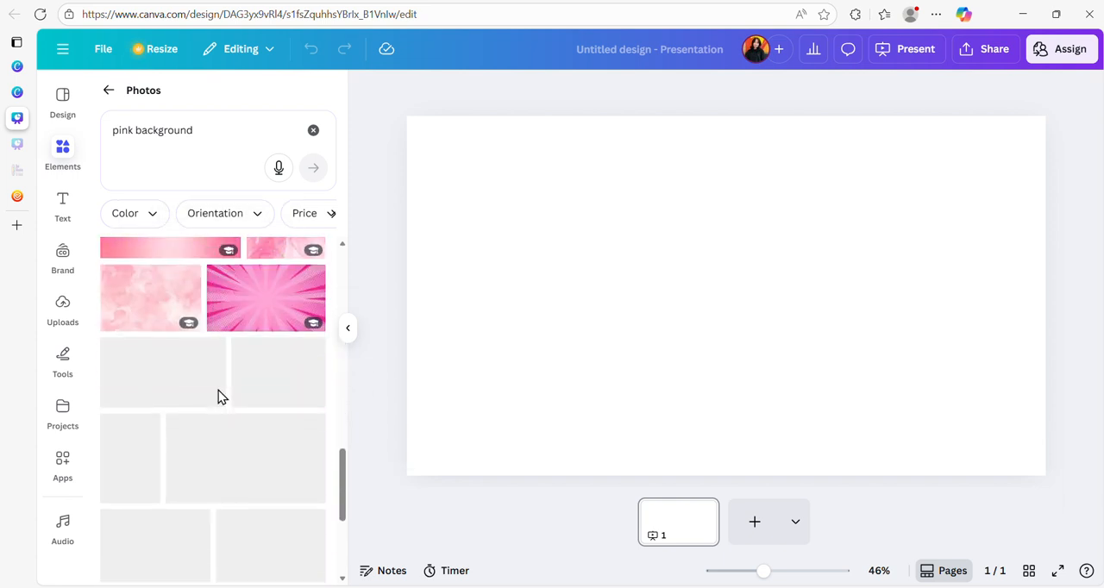
scroll(218, 408, down, 10)
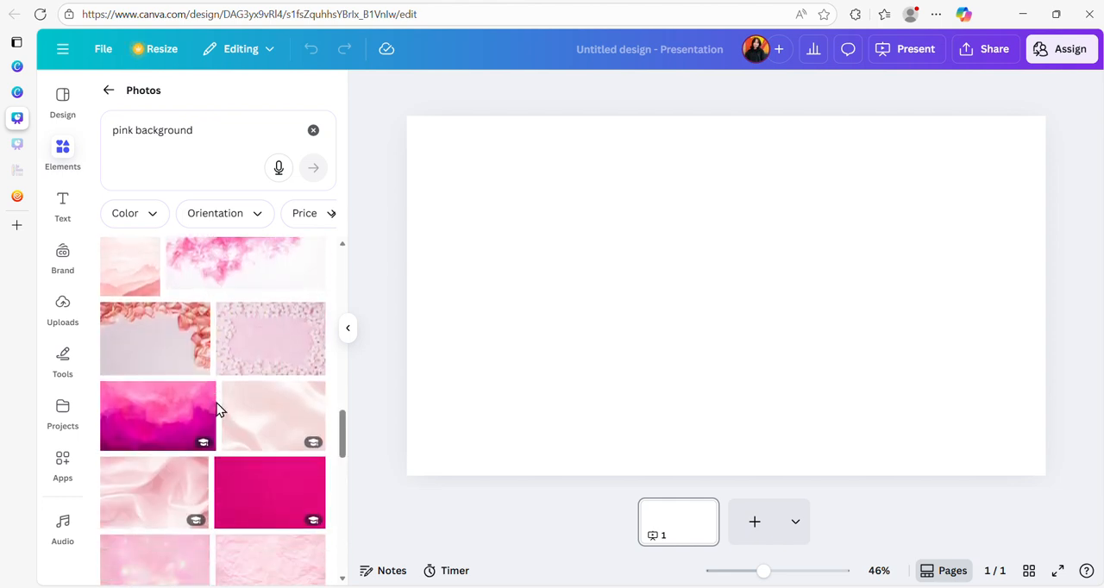
scroll(218, 409, down, 2)
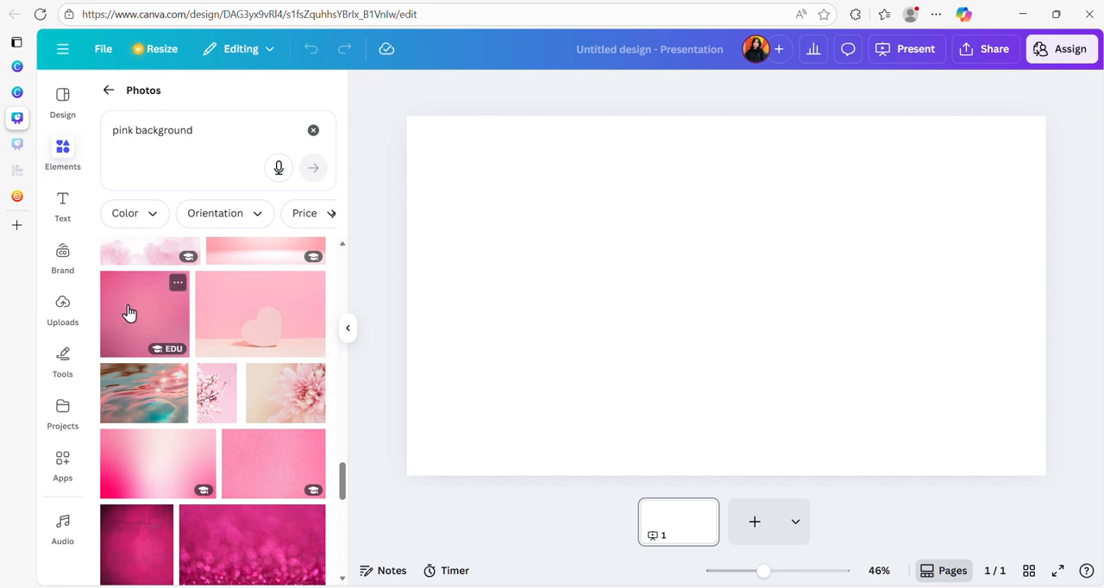
scroll(129, 312, down, 4)
scroll(138, 319, up, 5)
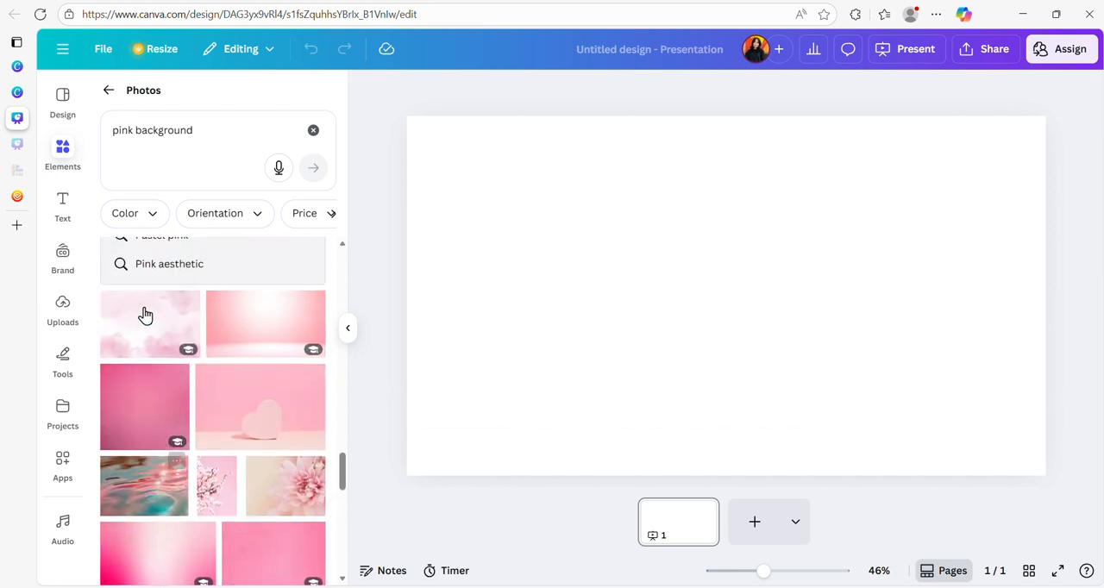
click(141, 406)
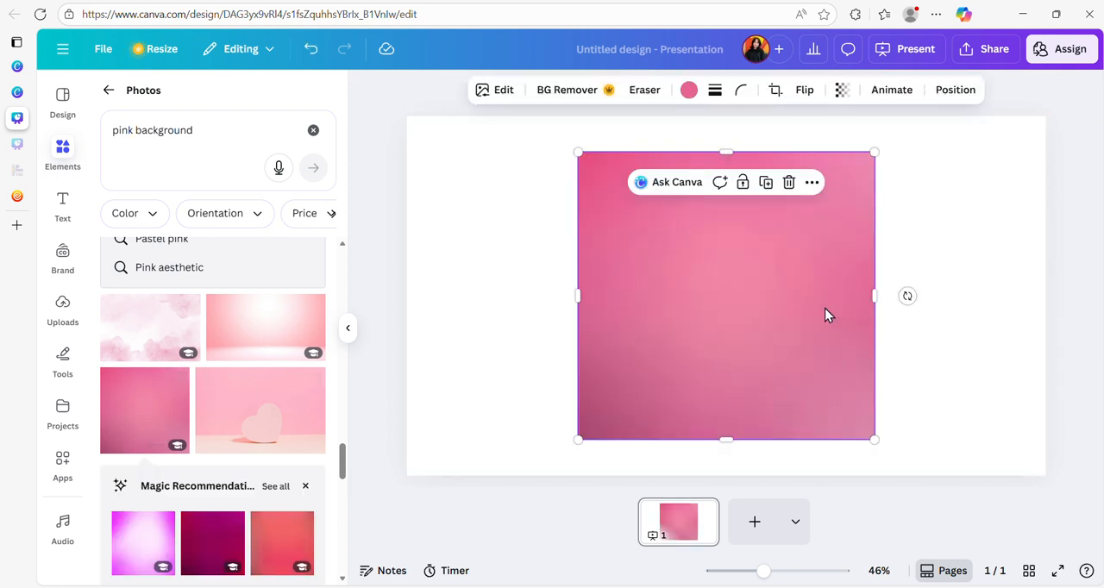
right_click(670, 236)
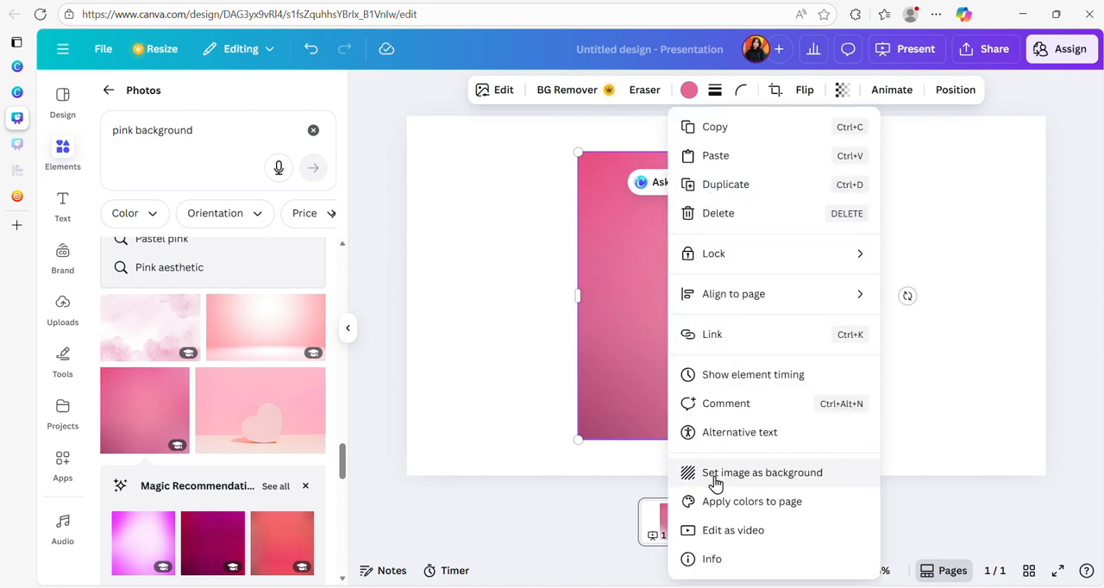
click(804, 476)
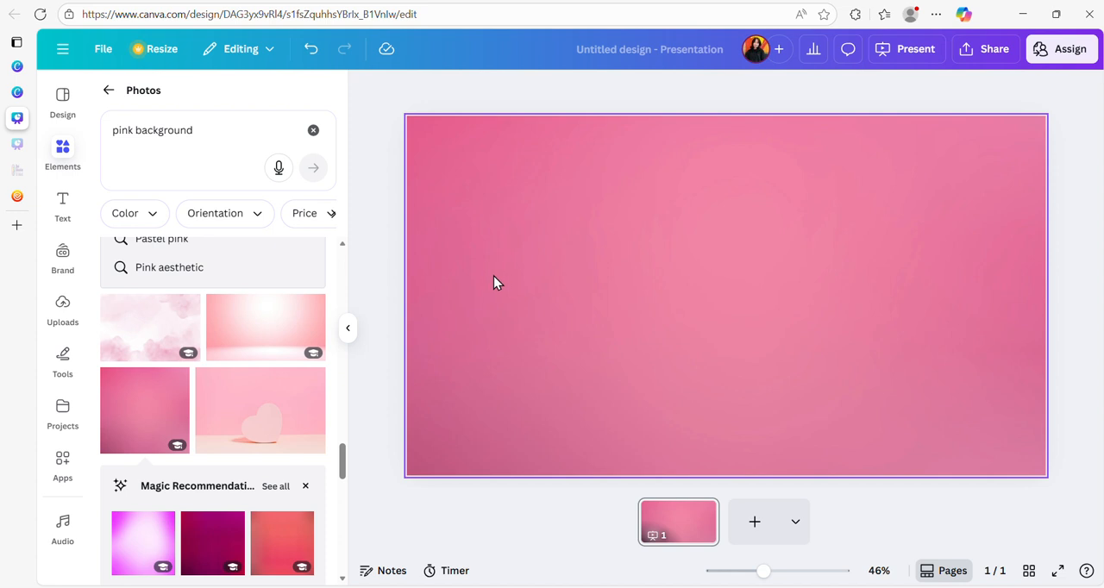
- Search the photos for "strawberry icecream" and look through the results for a suitable cone image
scroll(195, 323, up, 5)
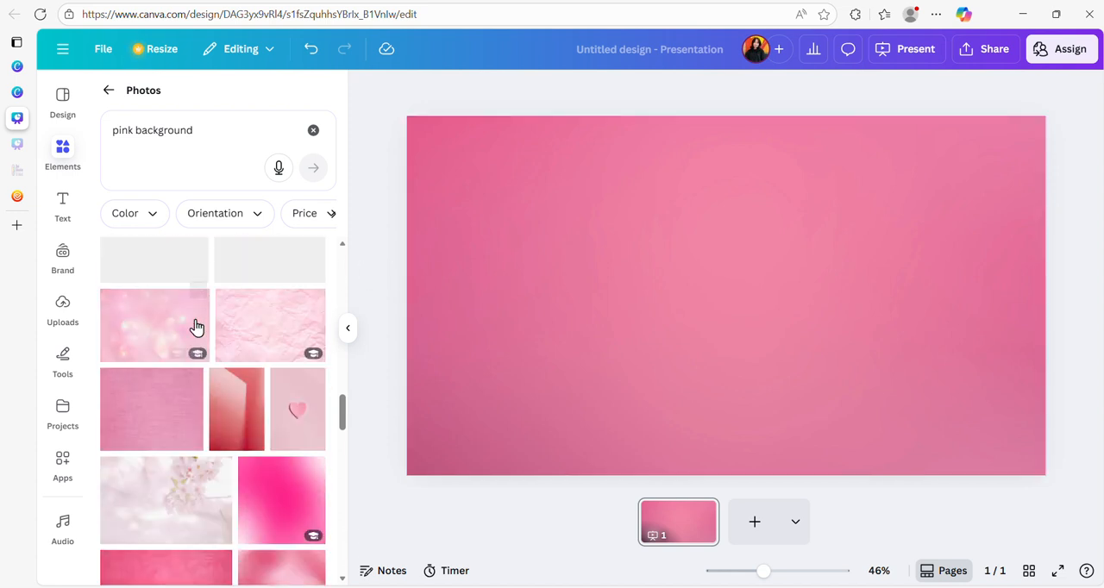
scroll(195, 326, up, 5)
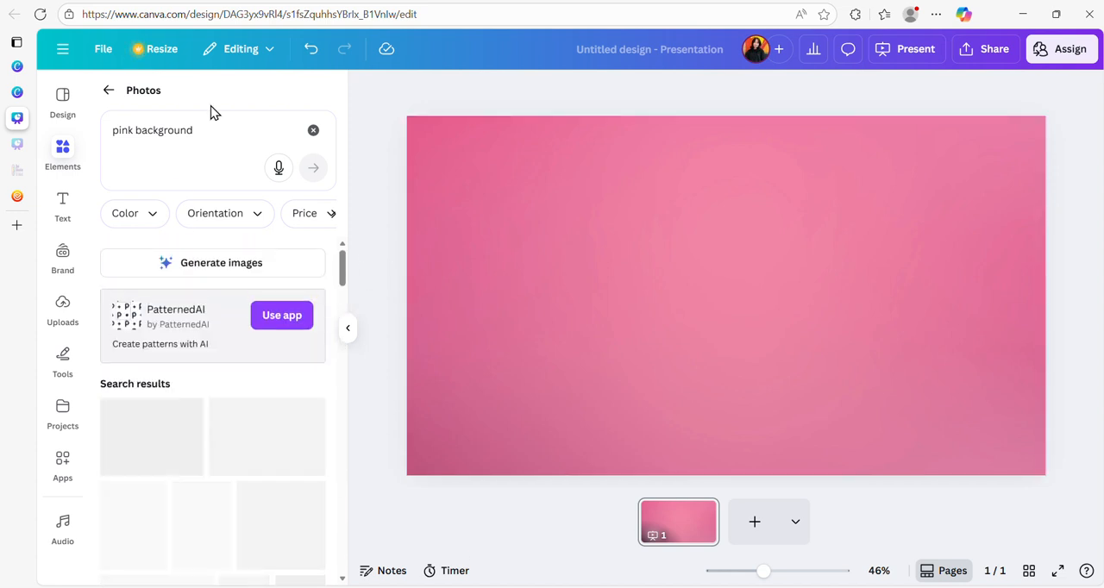
click(314, 132)
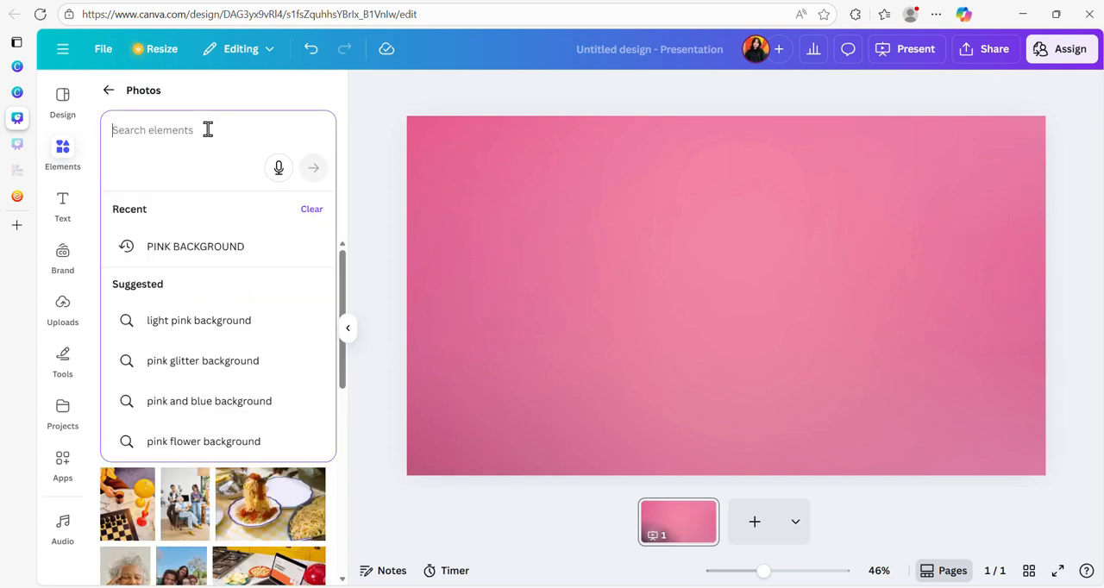
text(straw)
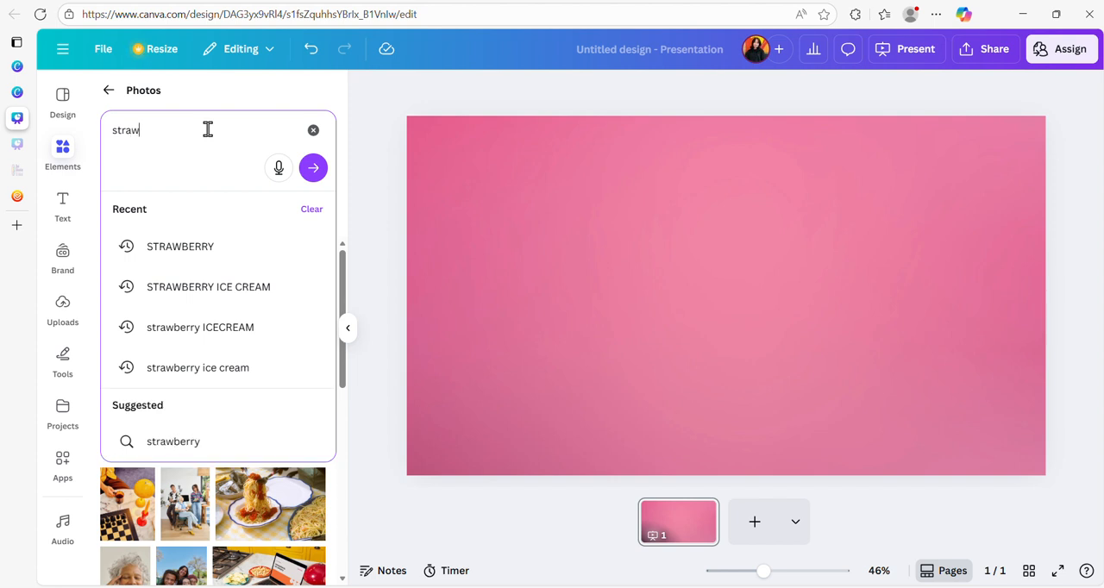
text(berry i)
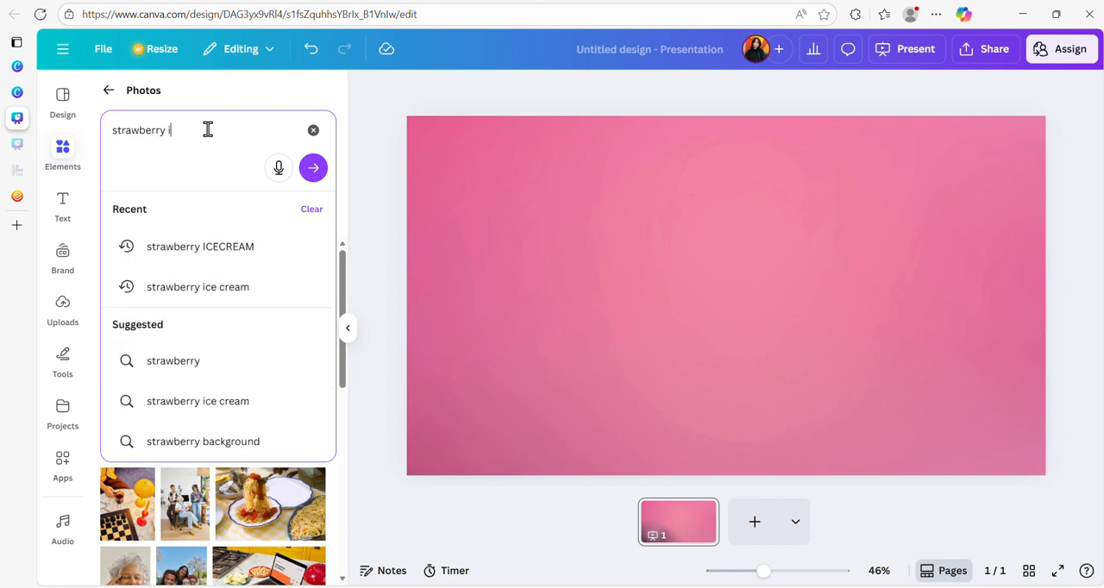
text(cecream)
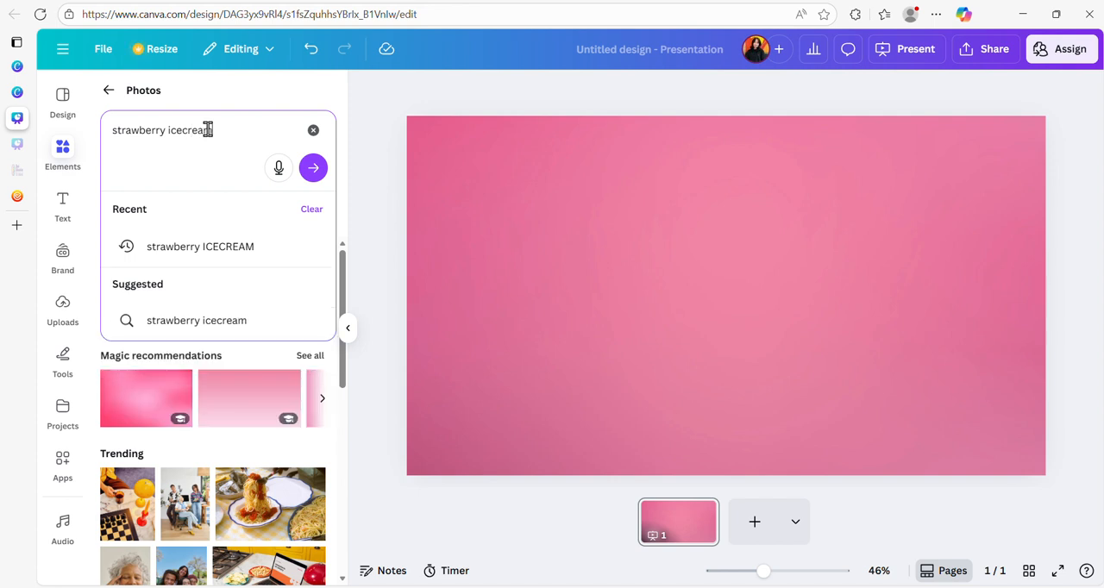
key(Return)
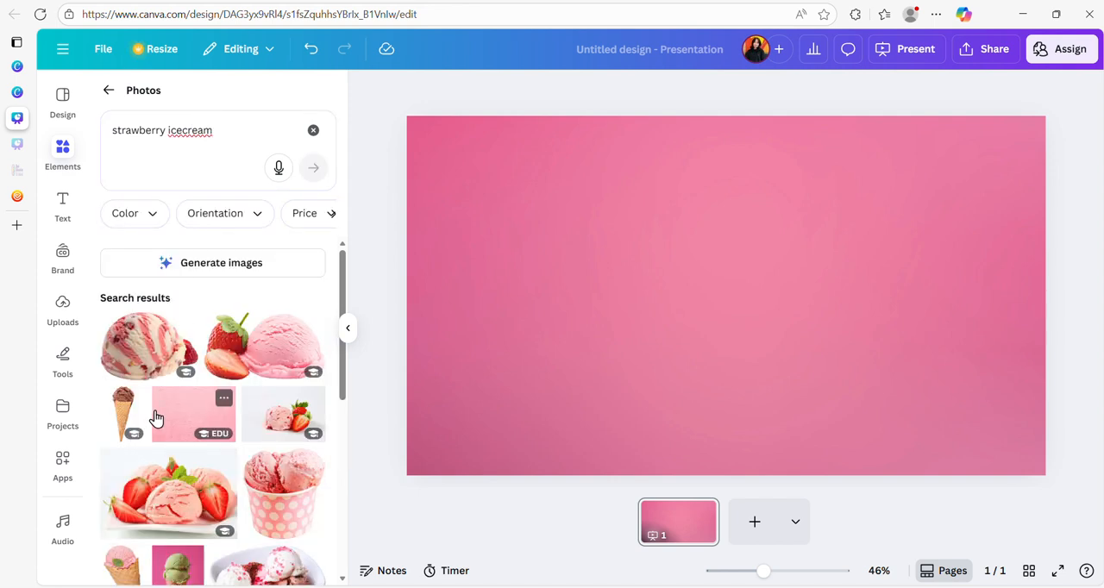
scroll(246, 345, down, 5)
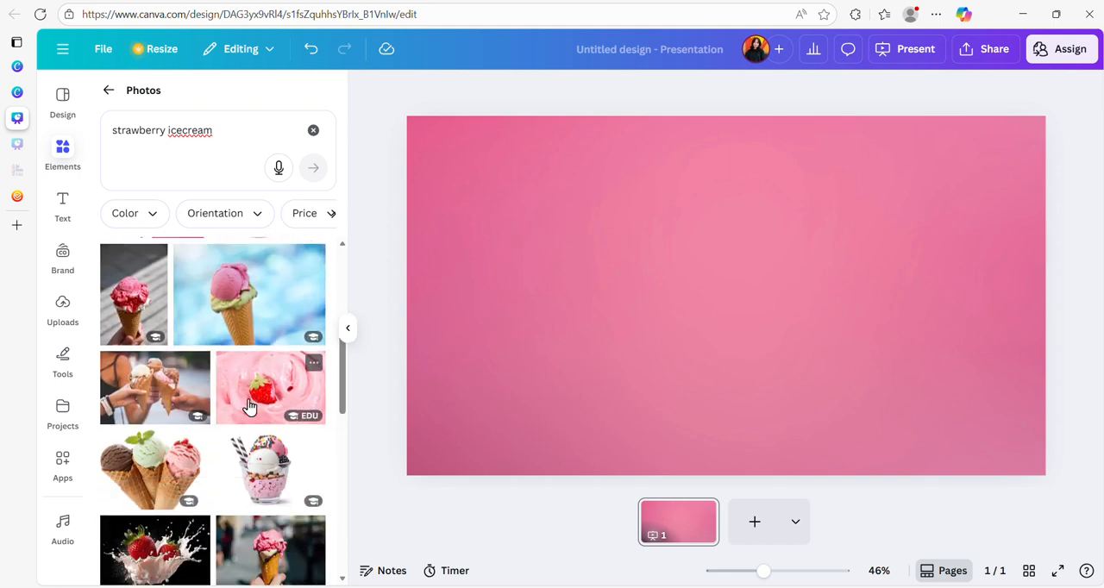
scroll(249, 405, down, 2)
scroll(248, 407, up, 2)
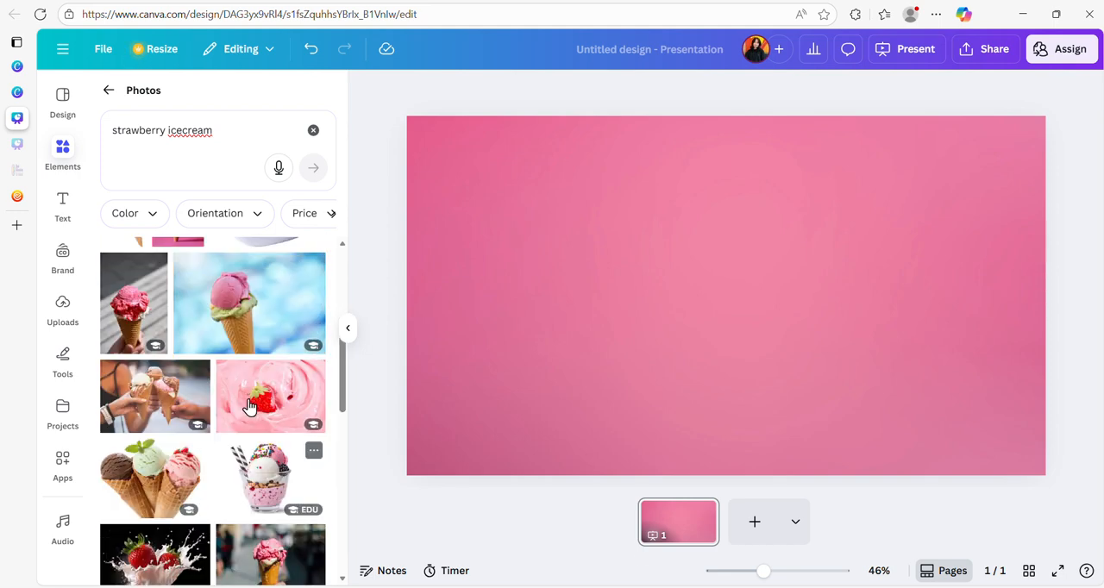
scroll(248, 406, up, 6)
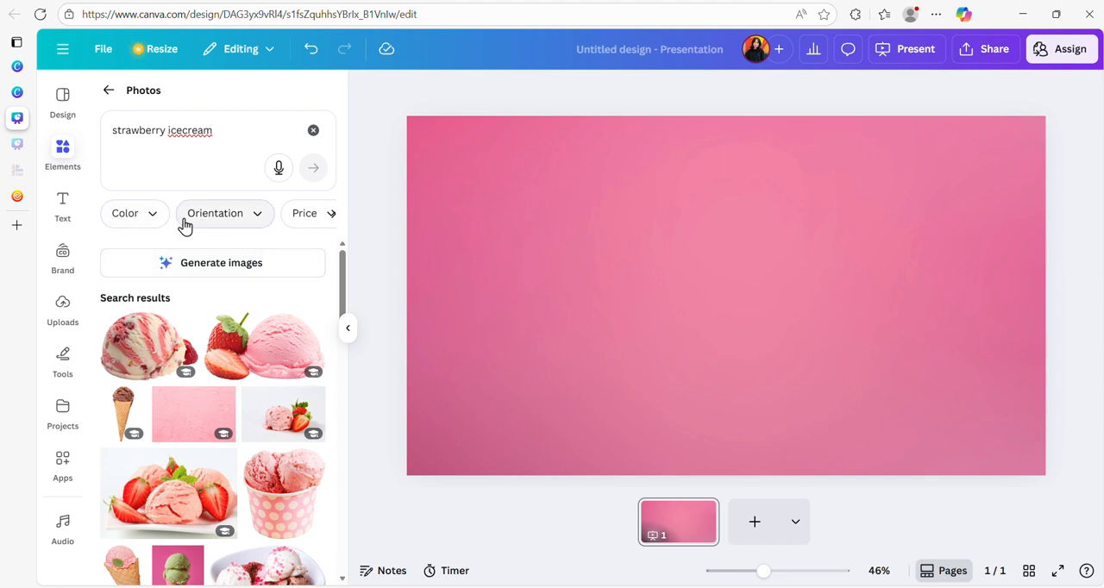
- Clear the photo search and add the recently used Strawberry Ice Cream Cone Dessert photo to the slide
click(314, 130)
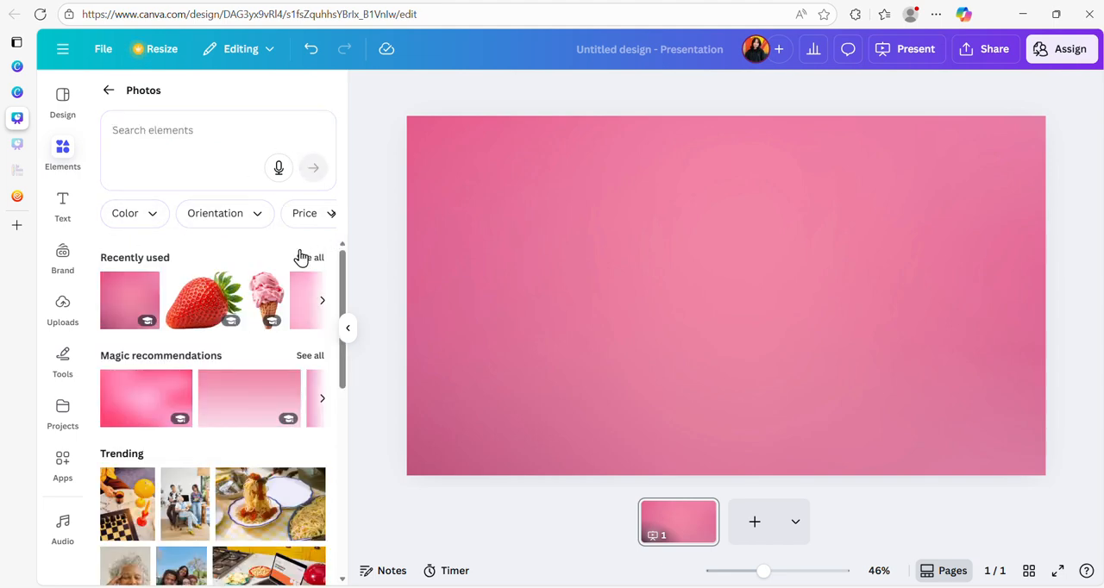
click(272, 283)
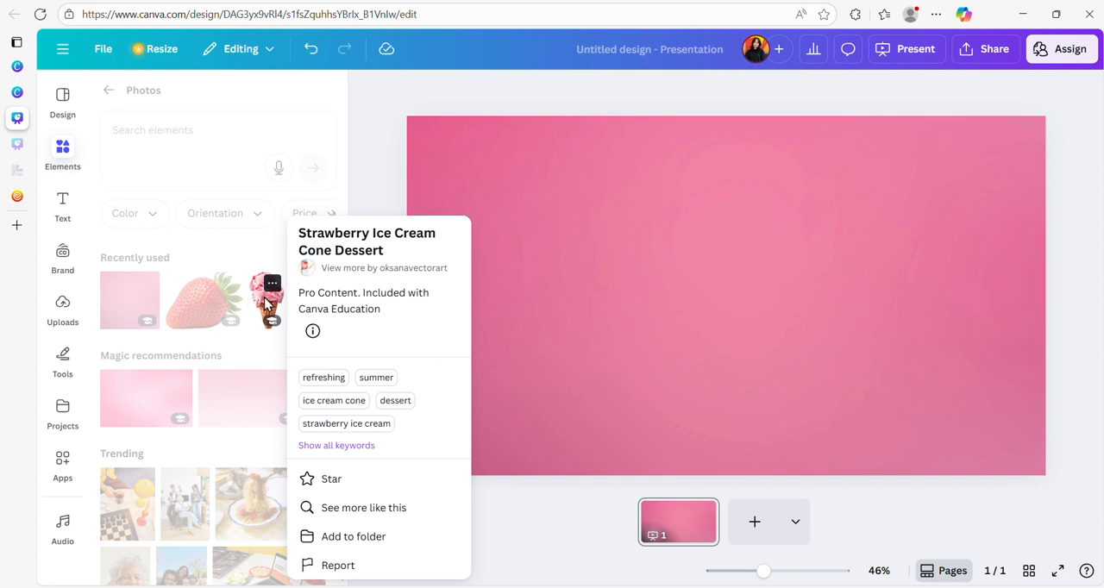
click(265, 302)
click(266, 302)
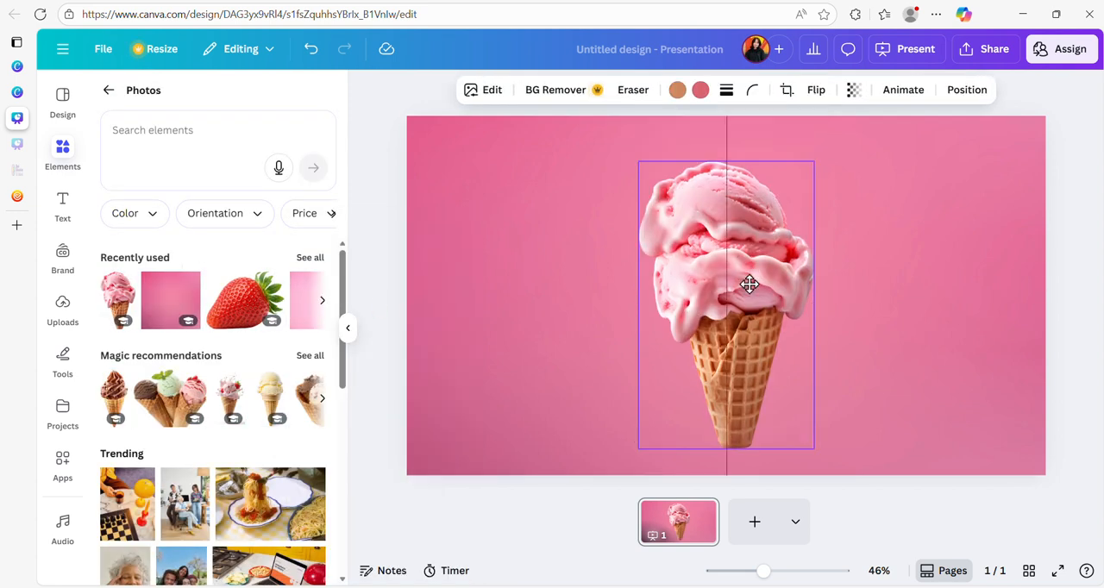
- Move the ice cream cone down so its tip runs off the slide's lower edge, enlarge it slightly and adjust its horizontal position near the centre
drag(748, 285, 703, 311)
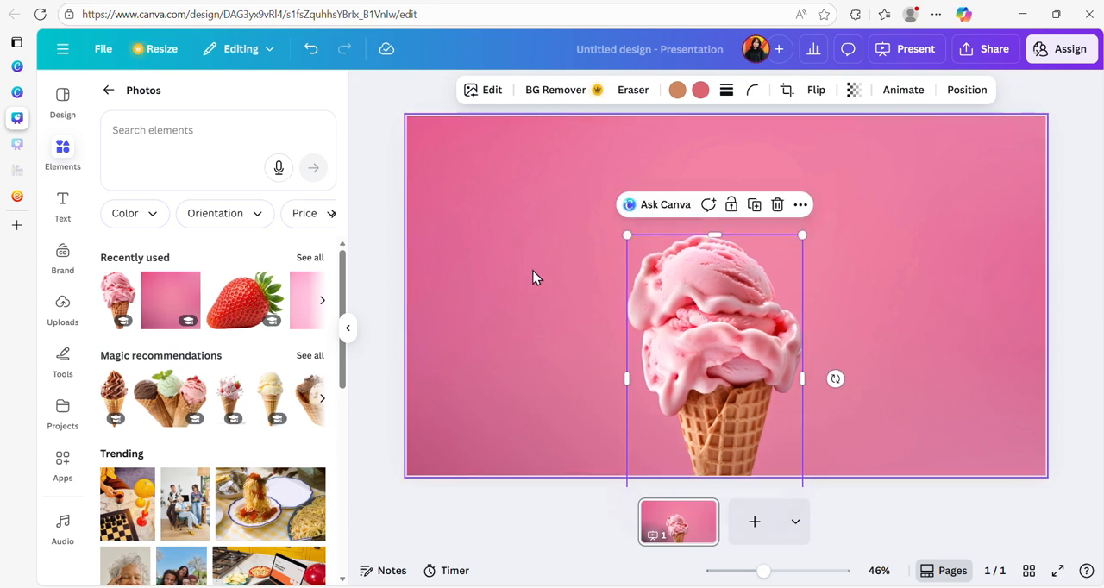
click(517, 271)
click(681, 345)
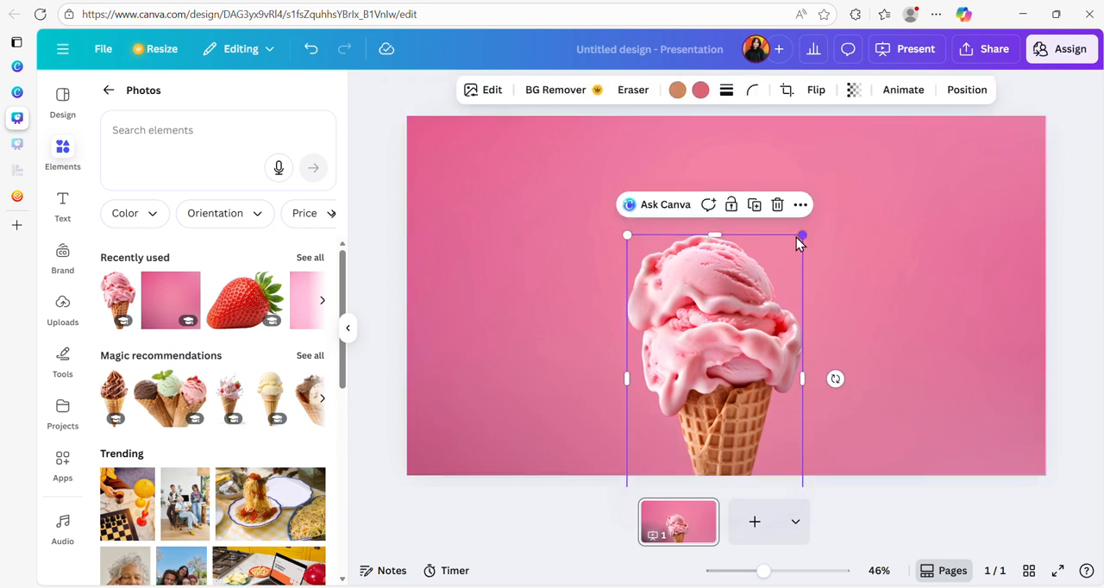
drag(802, 235, 815, 211)
drag(694, 296, 681, 294)
click(523, 254)
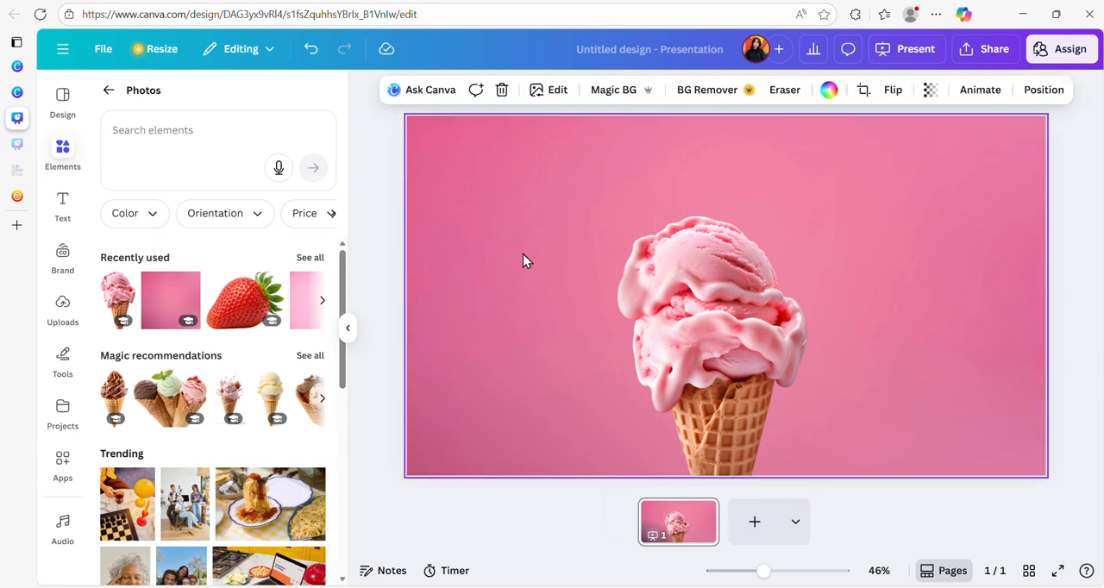
- Search the photo elements for "strawberry"
click(204, 129)
text(strawberry)
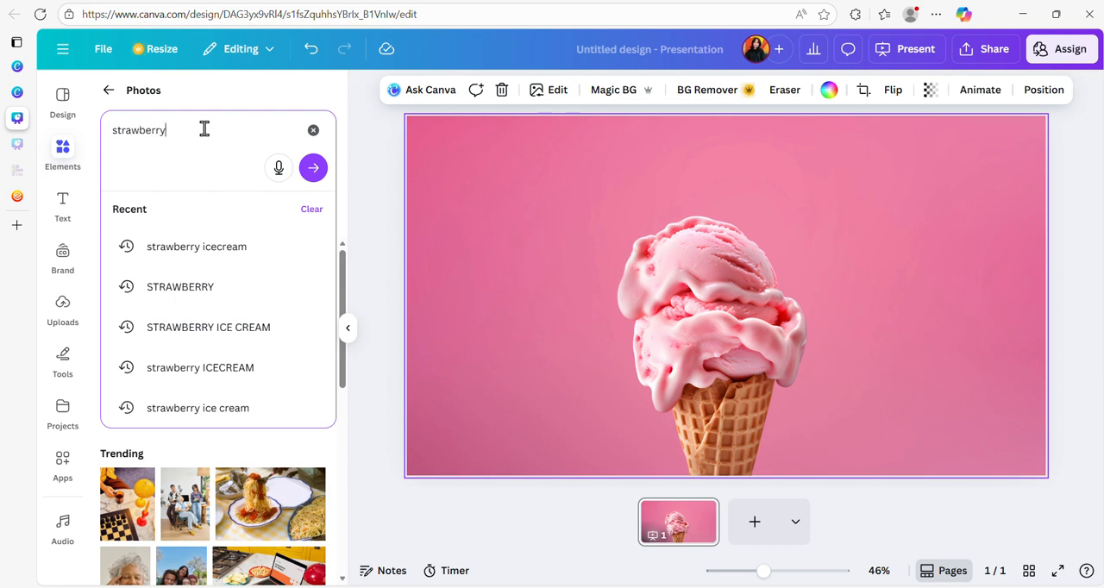
key(Return)
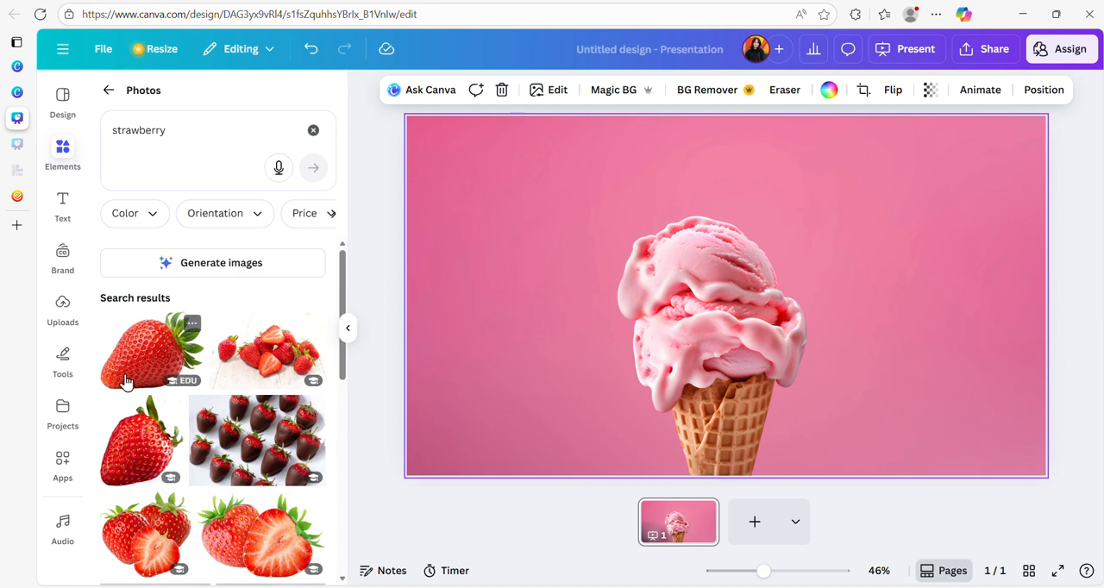
- Add the upright strawberry photo, shrink it, tilt it slightly counter-clockwise and place it left of the cone in the slide's lower half
click(137, 442)
drag(739, 303, 609, 311)
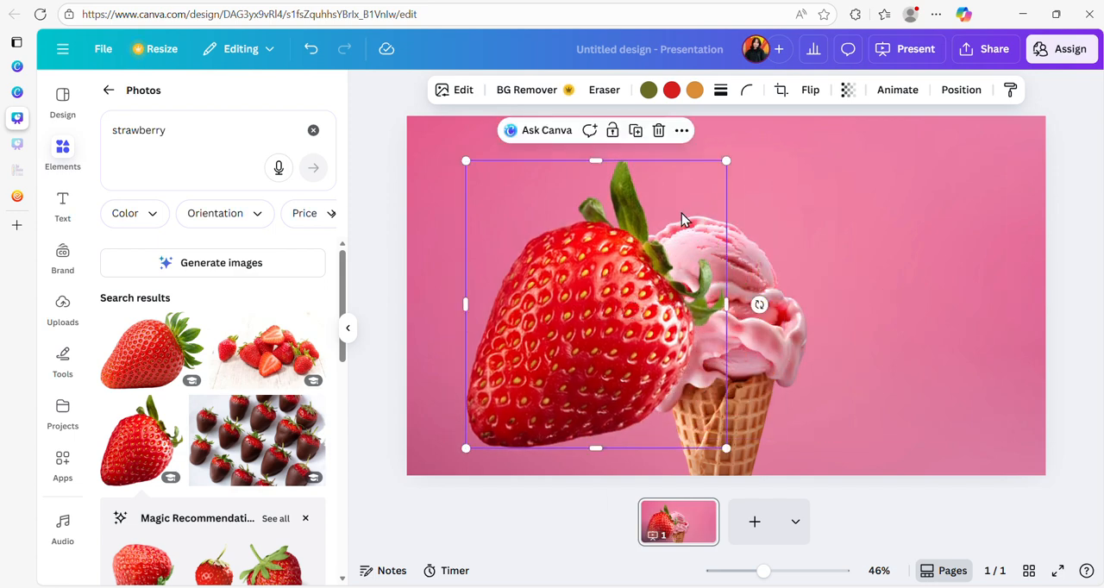
drag(727, 161, 573, 330)
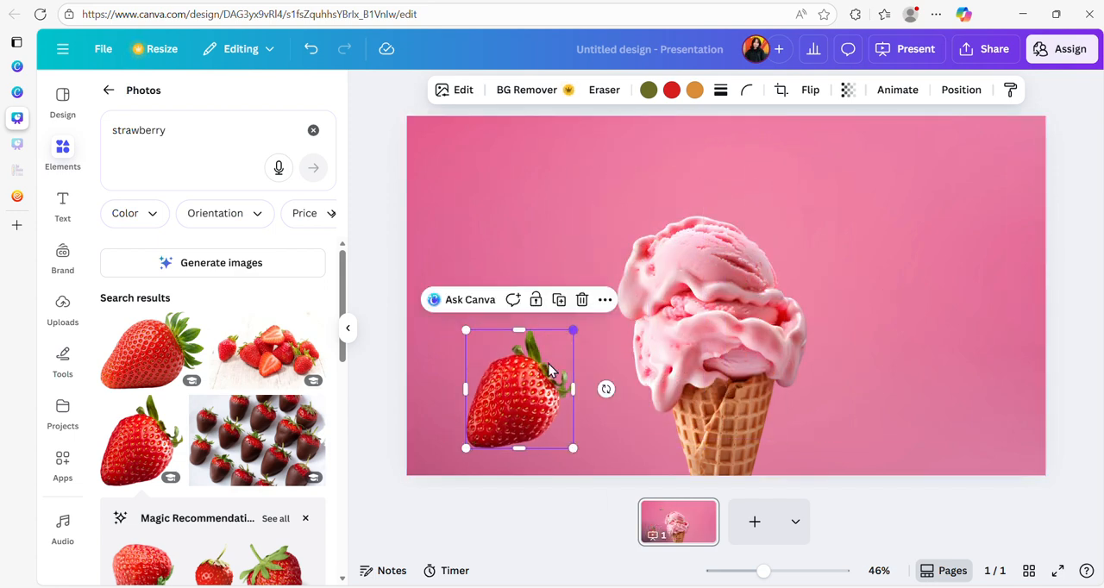
drag(606, 390, 576, 386)
drag(497, 393, 506, 368)
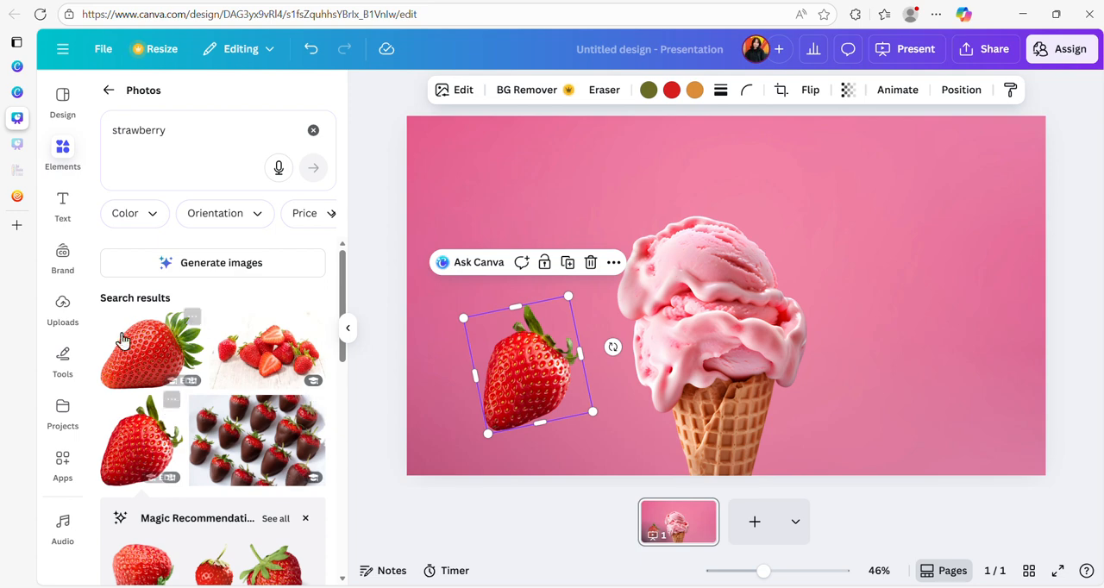
- Add the wide strawberry photo, shrink it, rotate its leaves toward the upper left and place it small at the cone's upper left
click(151, 348)
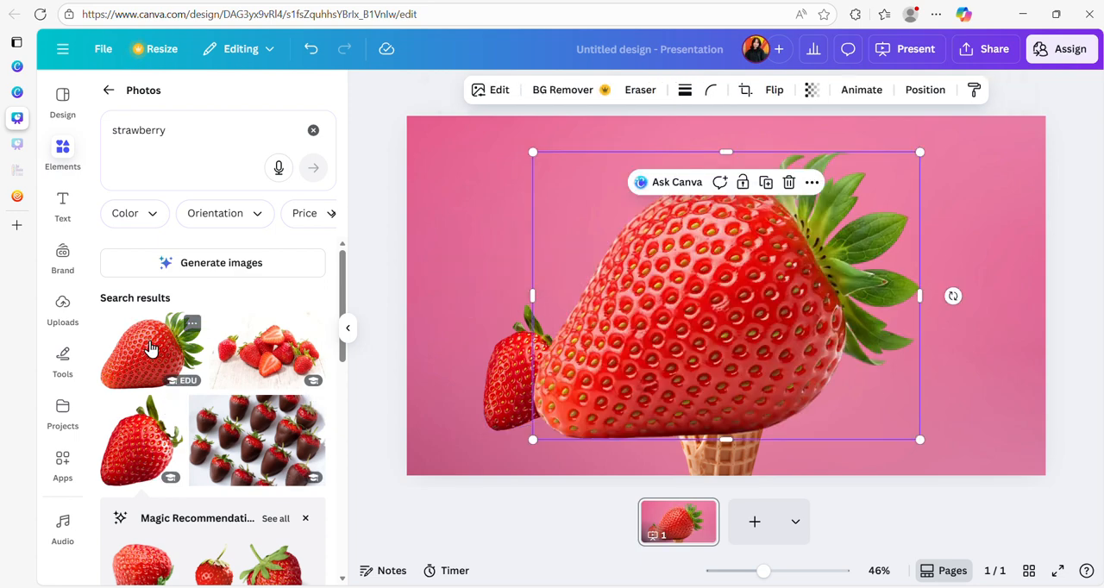
drag(885, 402, 606, 206)
drag(541, 173, 552, 217)
drag(581, 282, 576, 214)
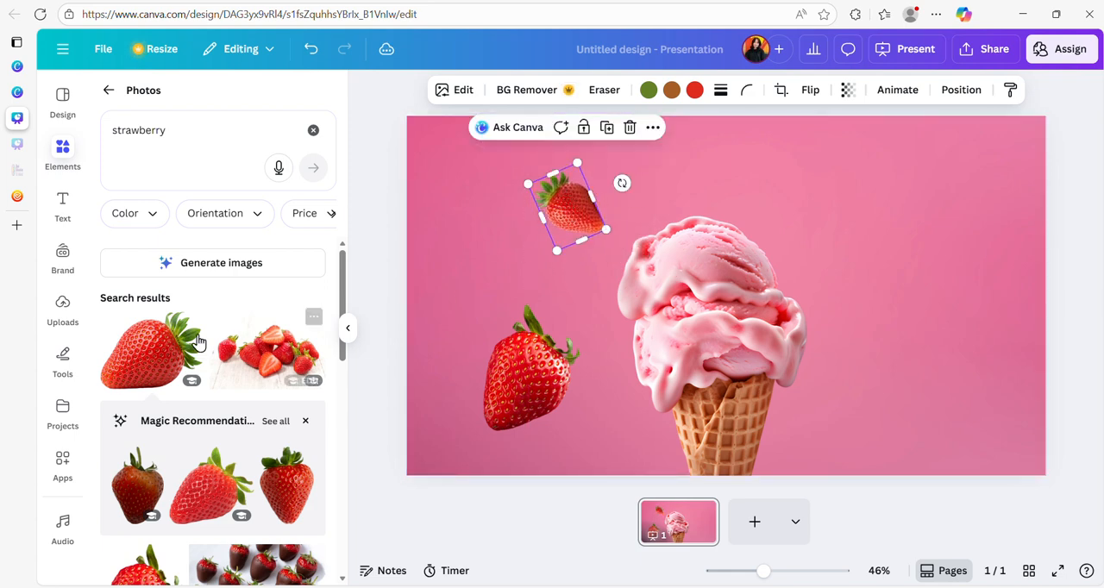
- Add another wide strawberry photo at the cone's upper right, resizing it to a medium size
click(147, 350)
drag(727, 297, 929, 224)
drag(951, 188, 1010, 144)
drag(955, 193, 923, 229)
drag(970, 197, 956, 207)
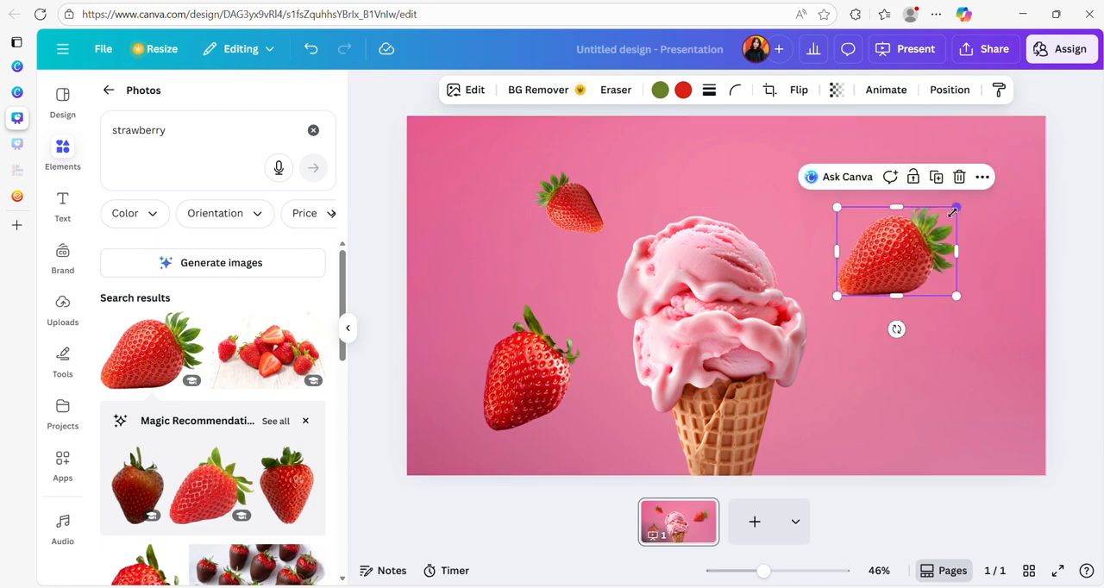
drag(919, 258, 930, 247)
- Add a small wide strawberry at the cone's lower right, enlarge it slightly and rotate it so its leaves point downward
click(125, 364)
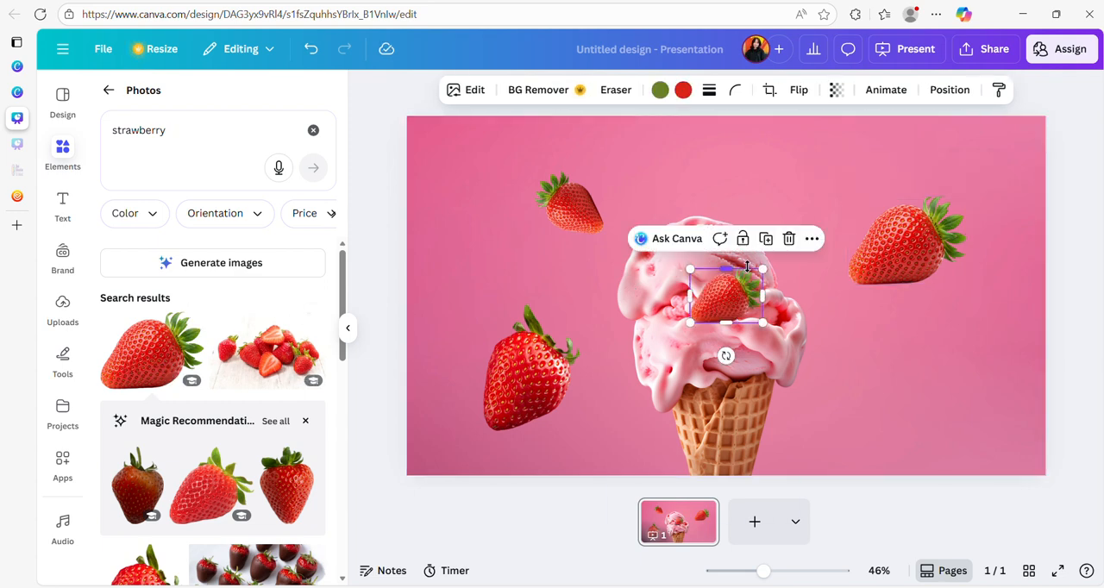
drag(732, 306, 912, 366)
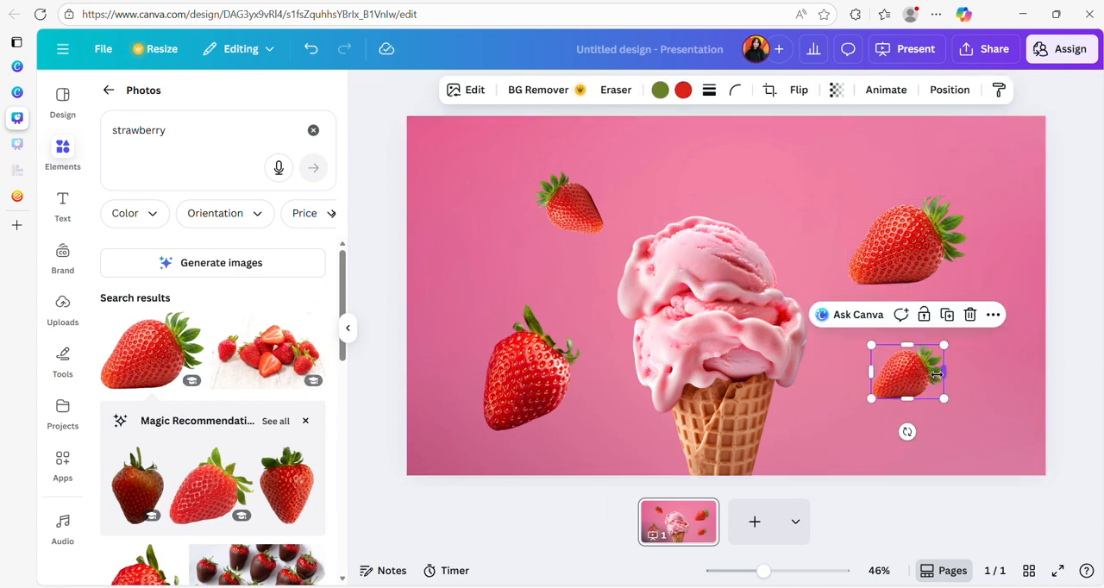
drag(871, 399, 860, 408)
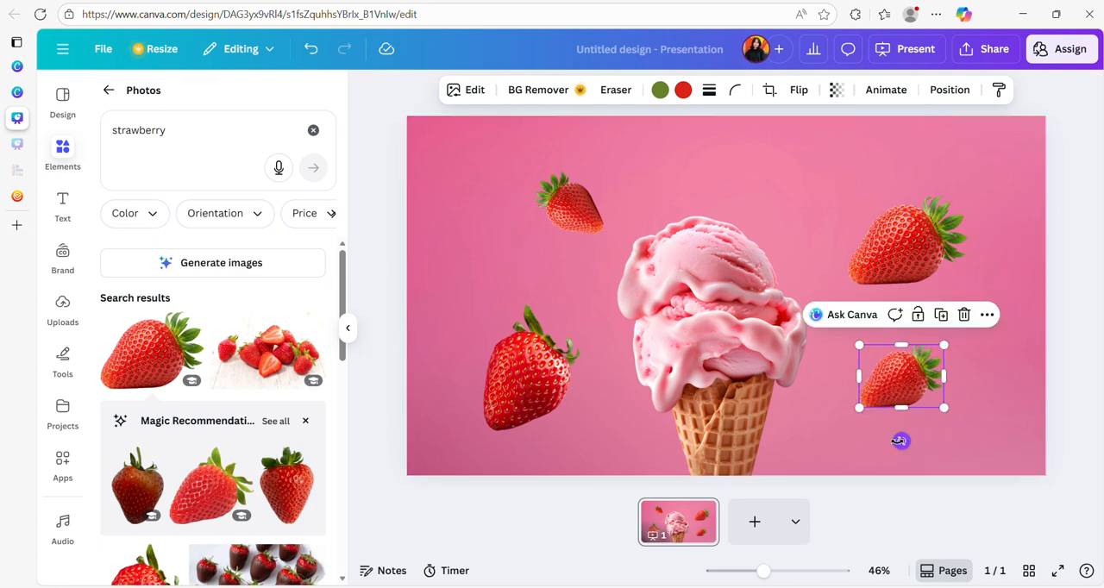
drag(901, 441, 849, 405)
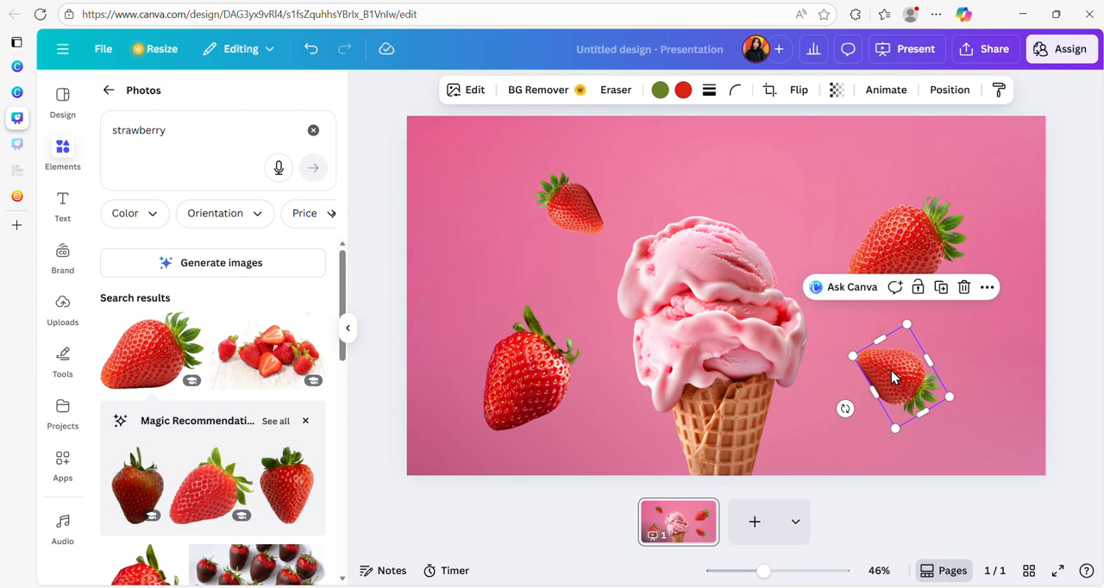
drag(893, 377, 892, 385)
- Delete the two strawberries on the right side of the cone
click(535, 380)
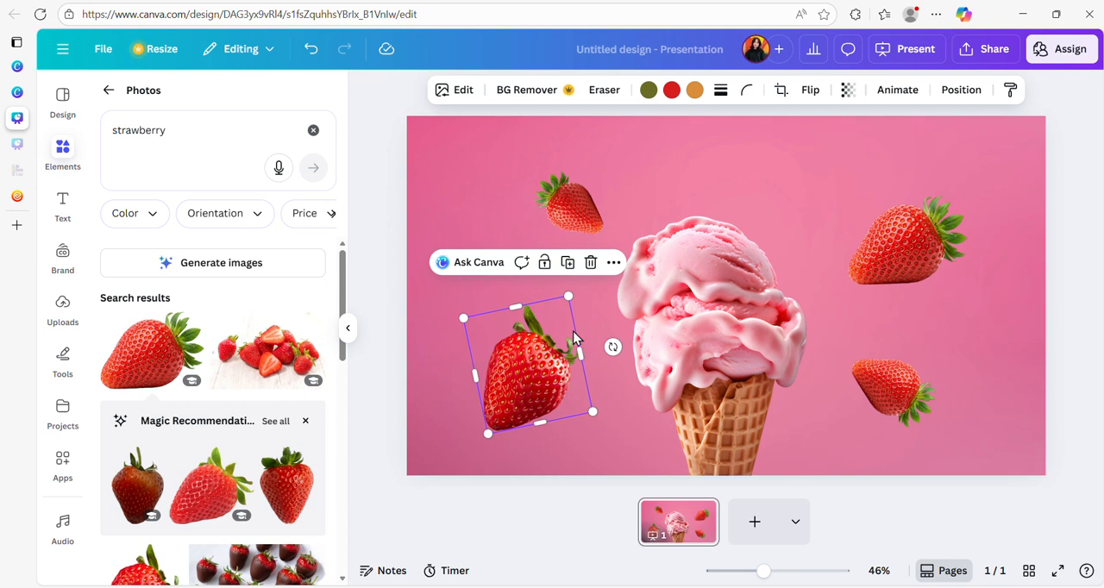
click(923, 254)
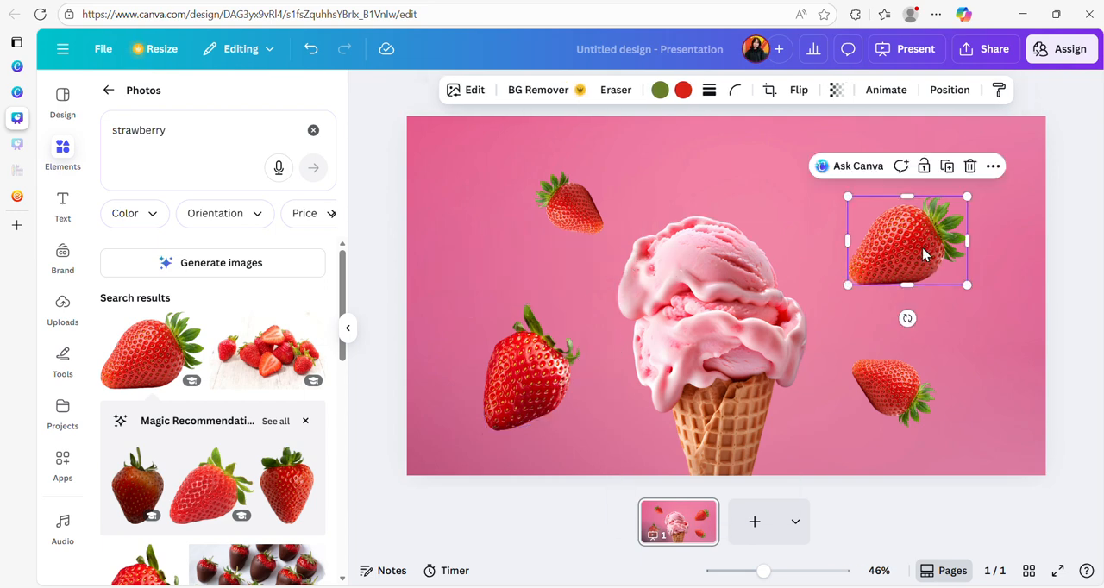
key(Delete)
click(919, 373)
key(Delete)
click(590, 221)
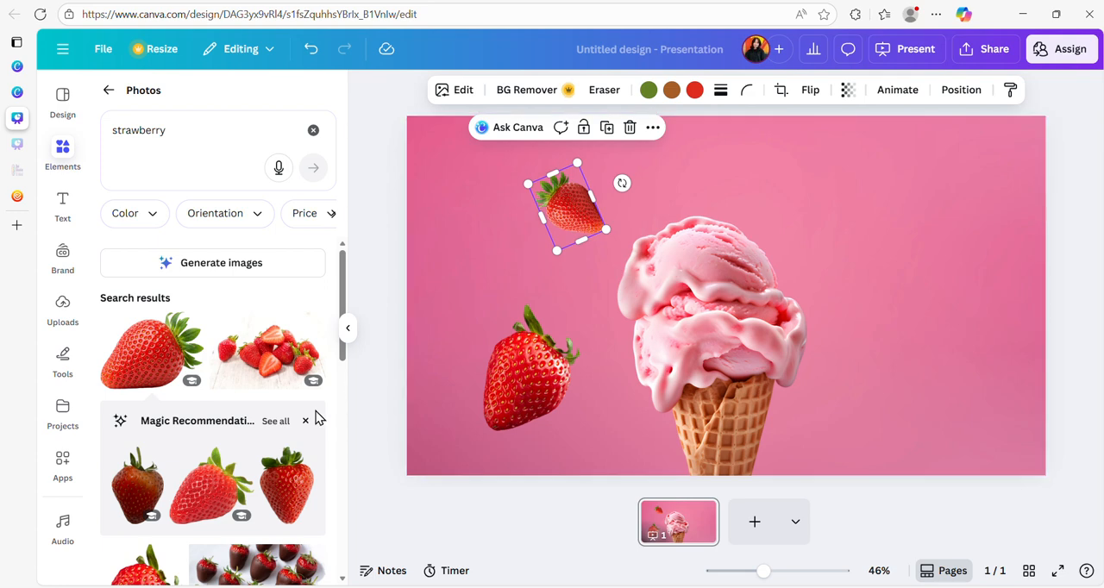
- Add the upright strawberry photo again, place it at the cone's upper right and enlarge it slightly
click(162, 361)
scroll(160, 462, down, 2)
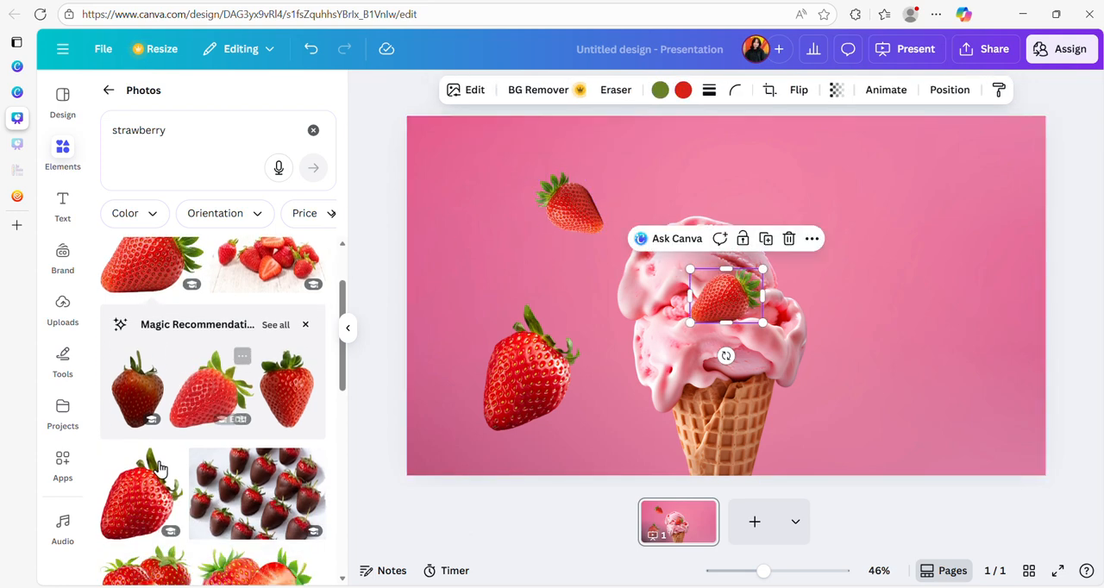
click(160, 466)
drag(696, 296, 943, 224)
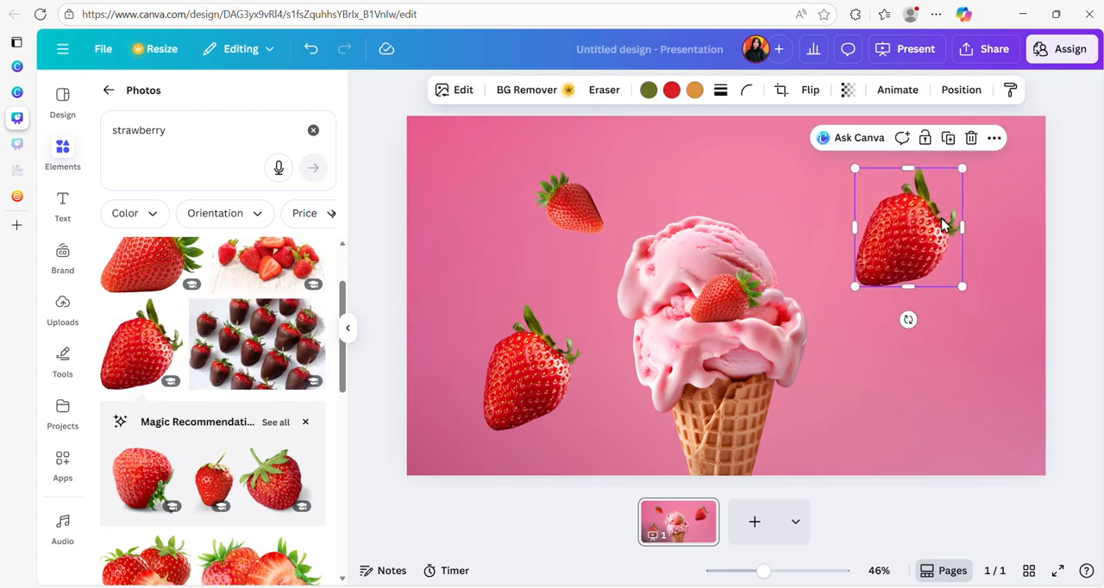
drag(855, 166, 846, 161)
drag(870, 245, 868, 229)
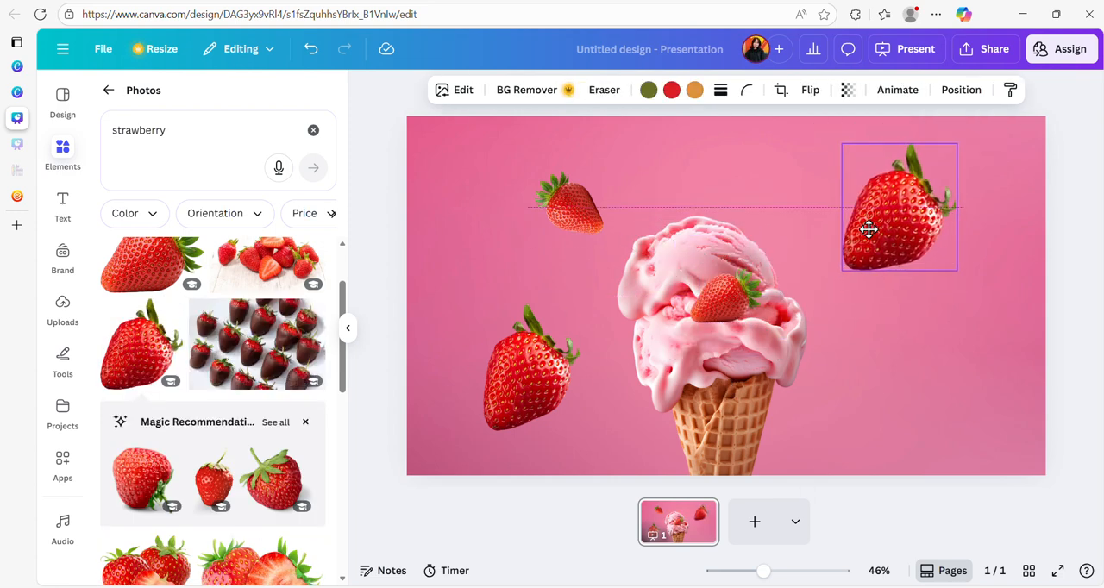
- Add another upright strawberry, rotate its leaves toward the upper left, shrink it and place it at the cone's lower right
click(146, 338)
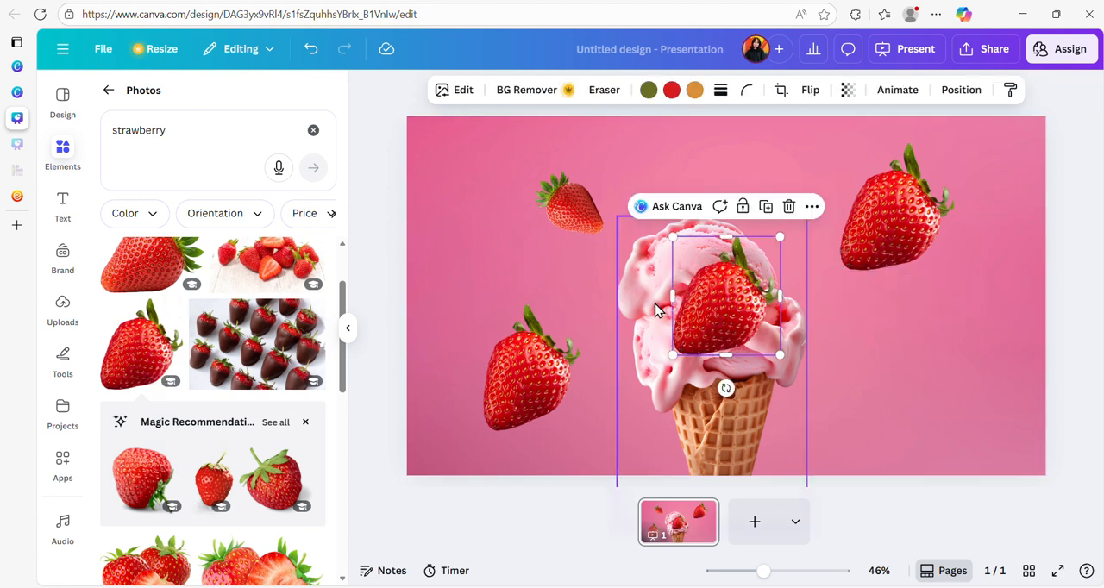
drag(701, 254, 917, 349)
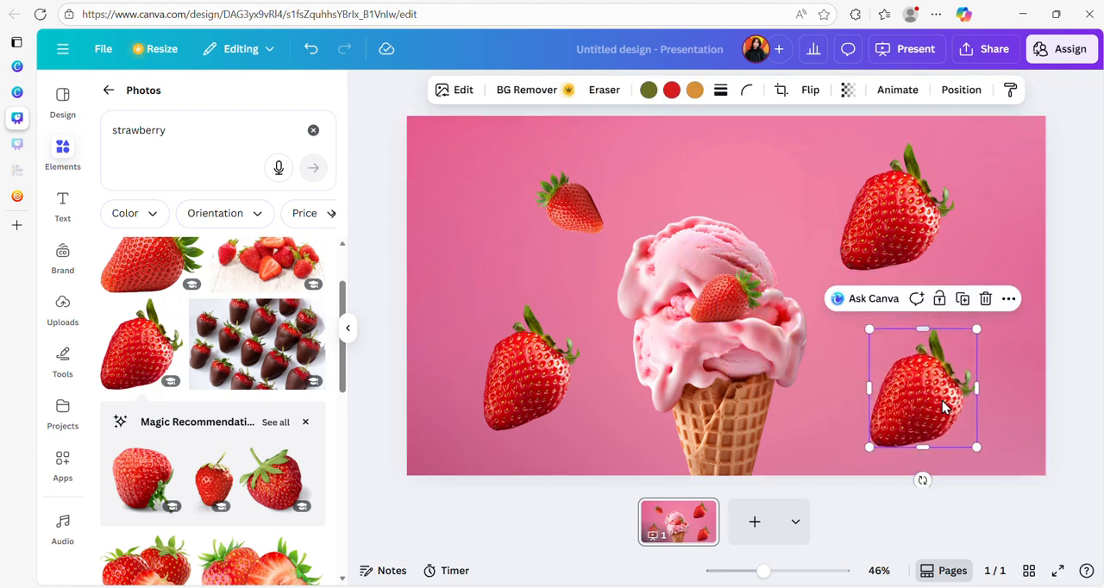
drag(922, 480, 1015, 390)
drag(862, 445, 907, 400)
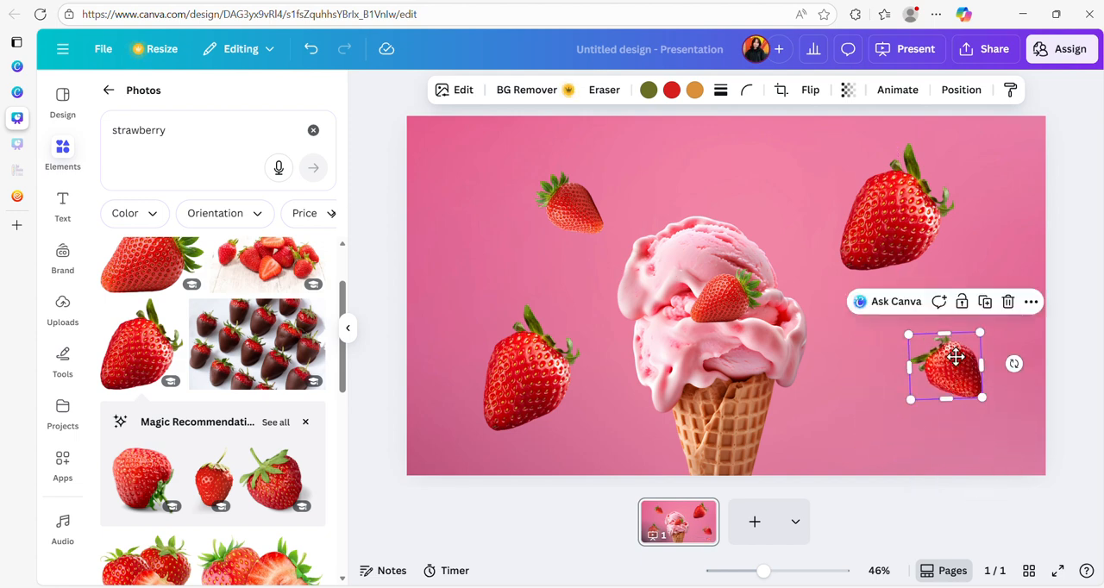
drag(963, 353, 918, 371)
- Lower both upper strawberries slightly, shifting the left one outward, and delete the extra strawberry on top of the ice cream
drag(942, 211, 942, 235)
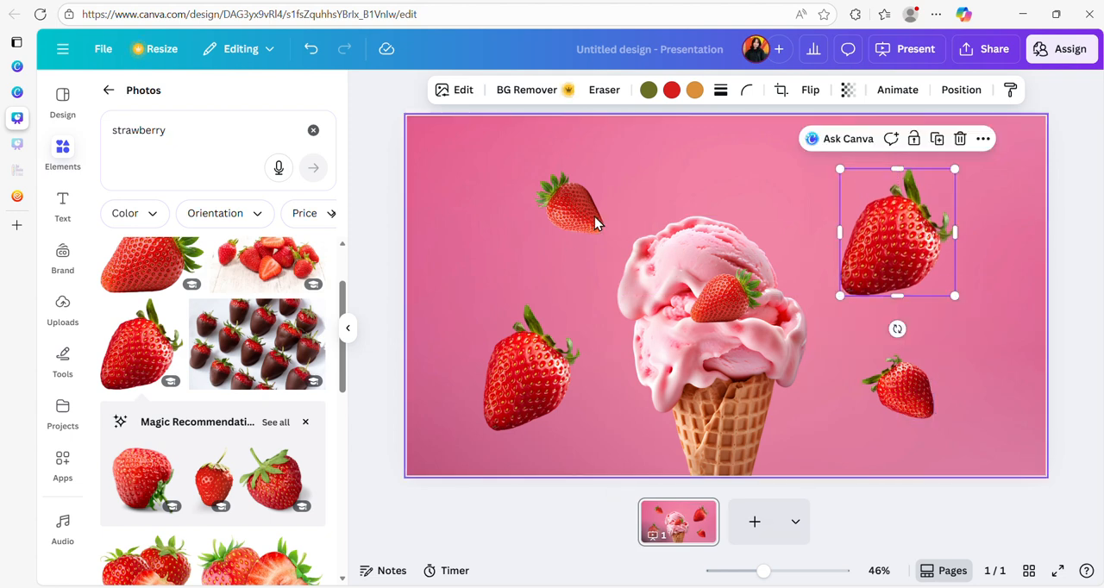
drag(582, 210, 564, 229)
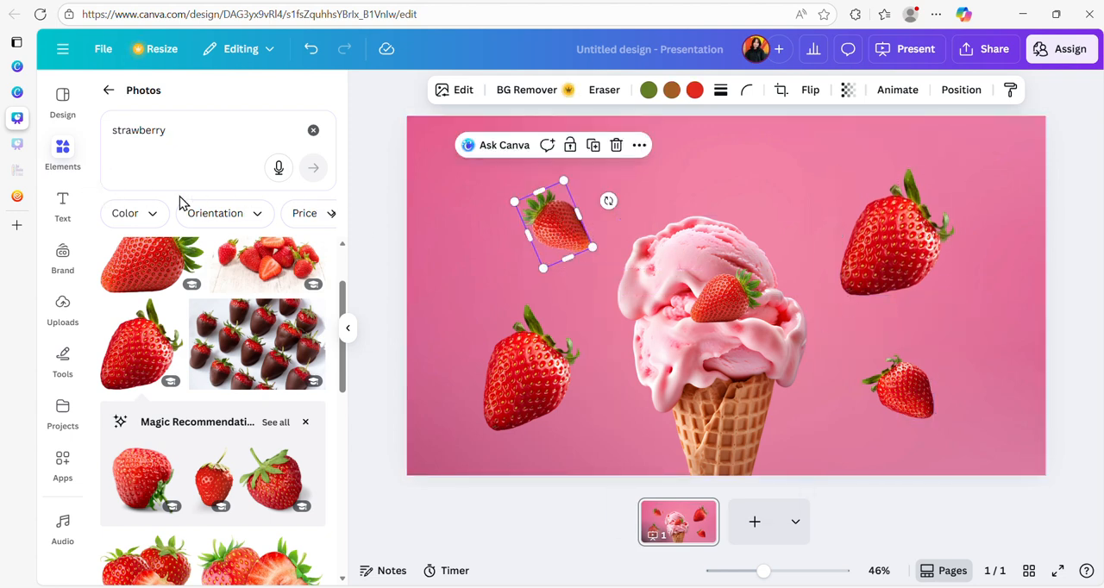
click(731, 310)
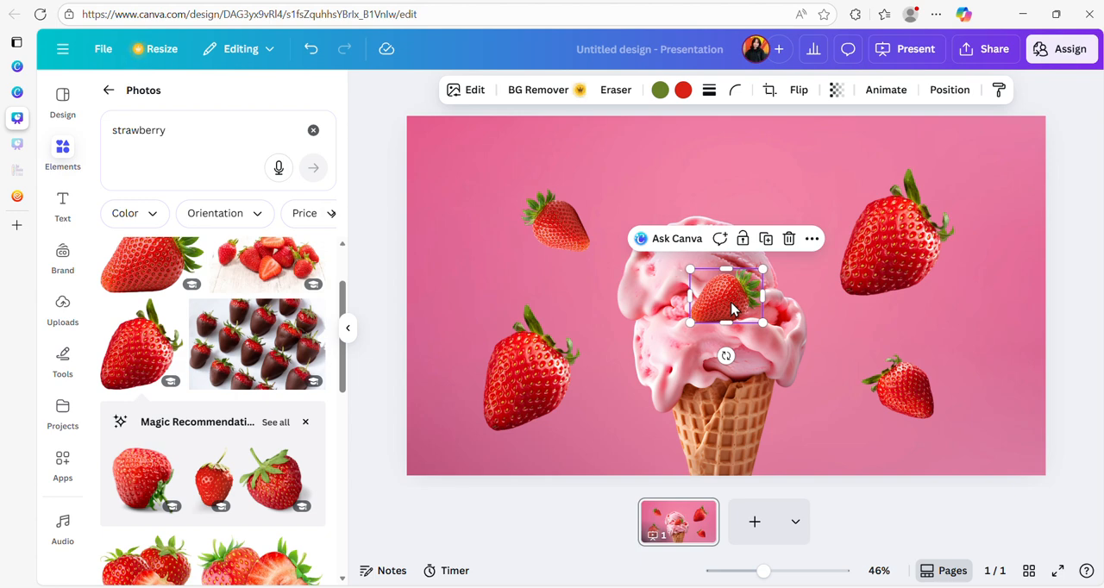
key(Delete)
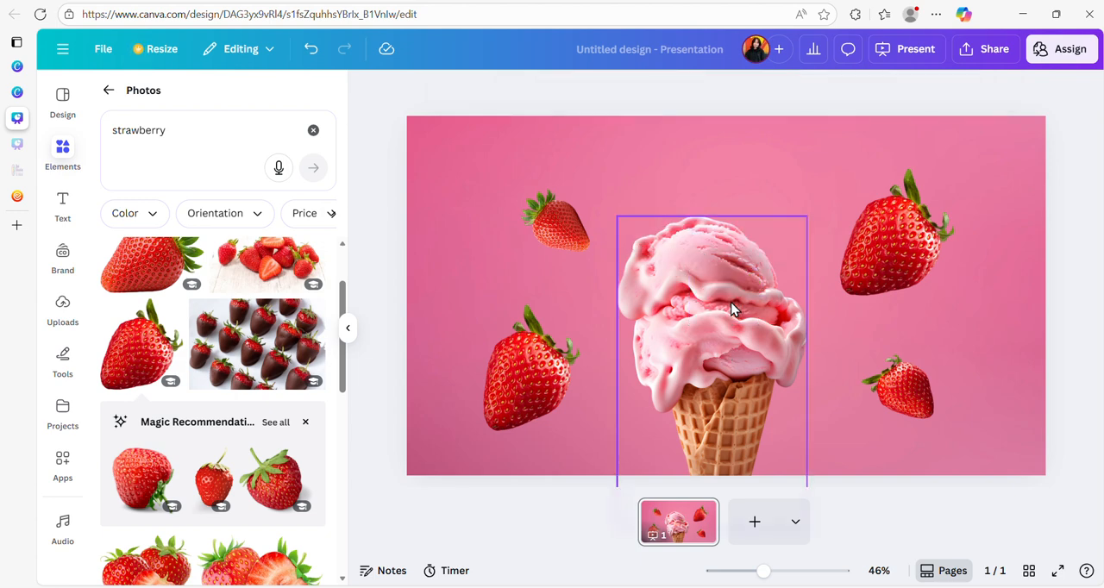
- Browse the text styles and font combinations for a suitable title design
click(62, 205)
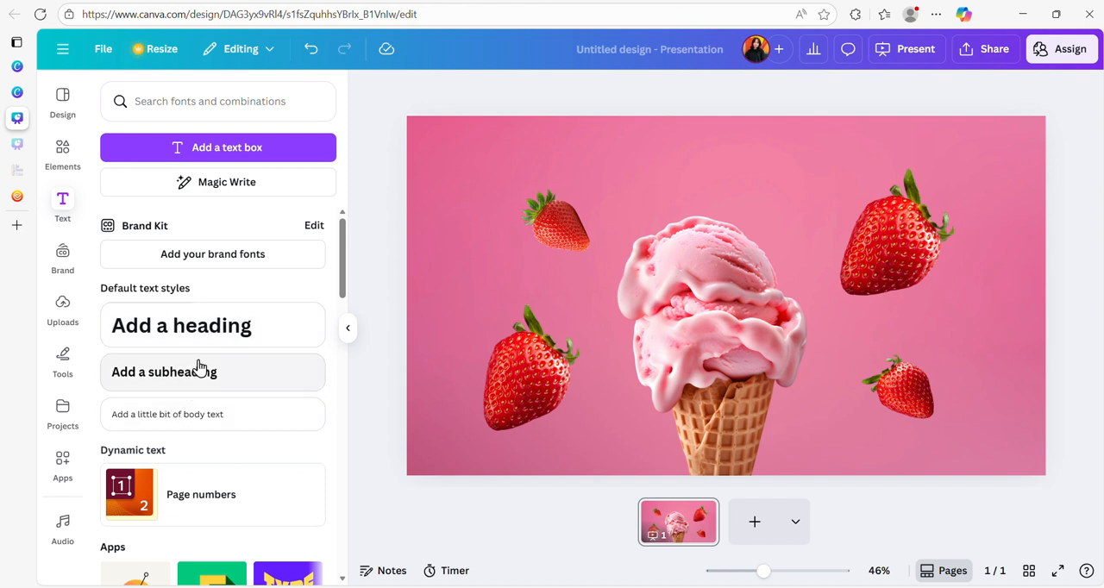
scroll(202, 367, down, 5)
scroll(229, 345, down, 2)
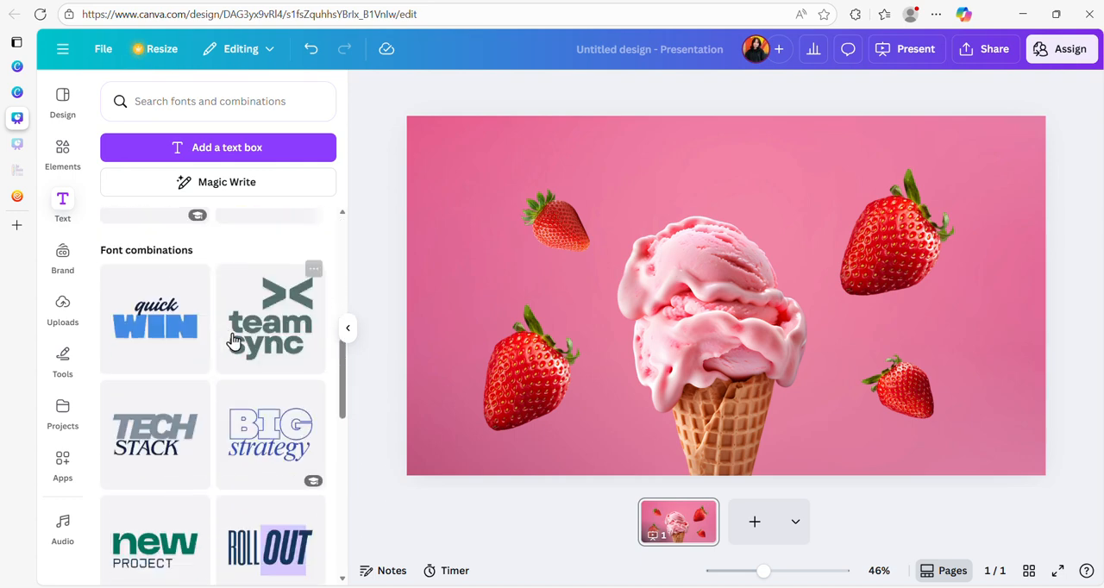
scroll(231, 367, down, 7)
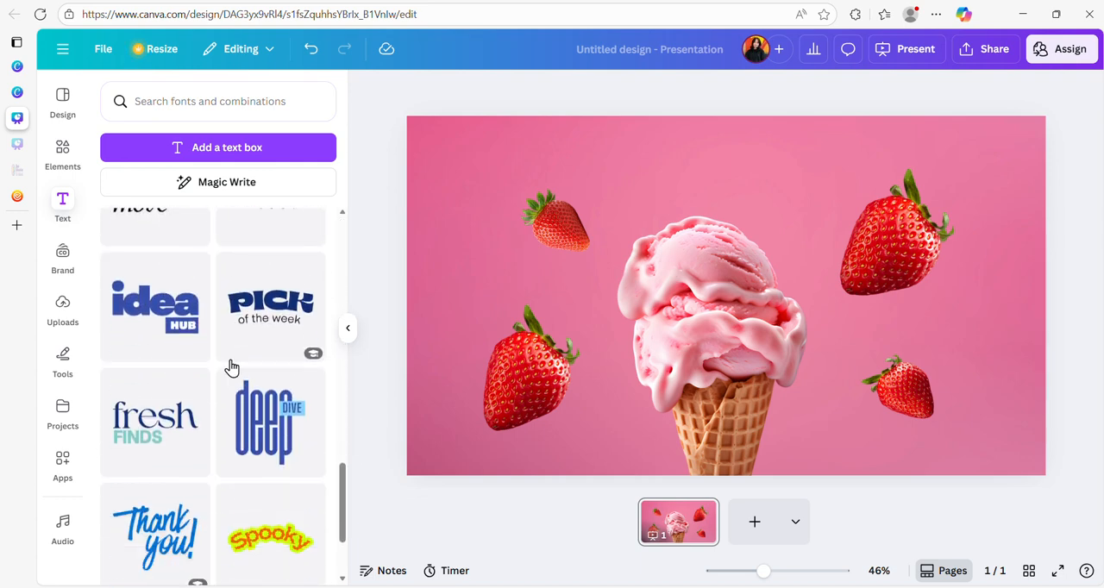
scroll(231, 367, down, 5)
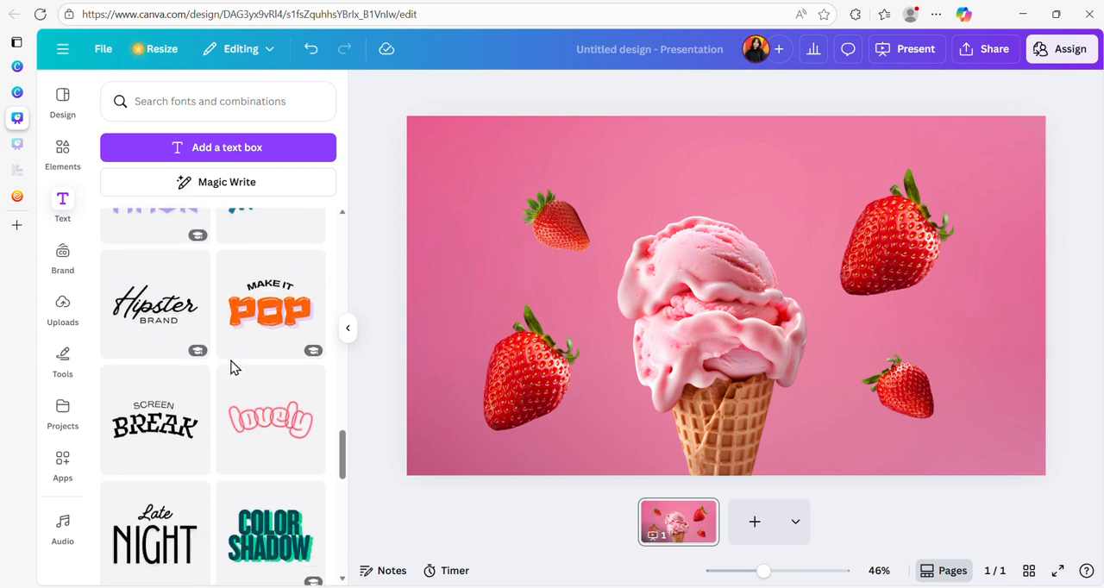
scroll(233, 368, up, 10)
scroll(235, 369, up, 10)
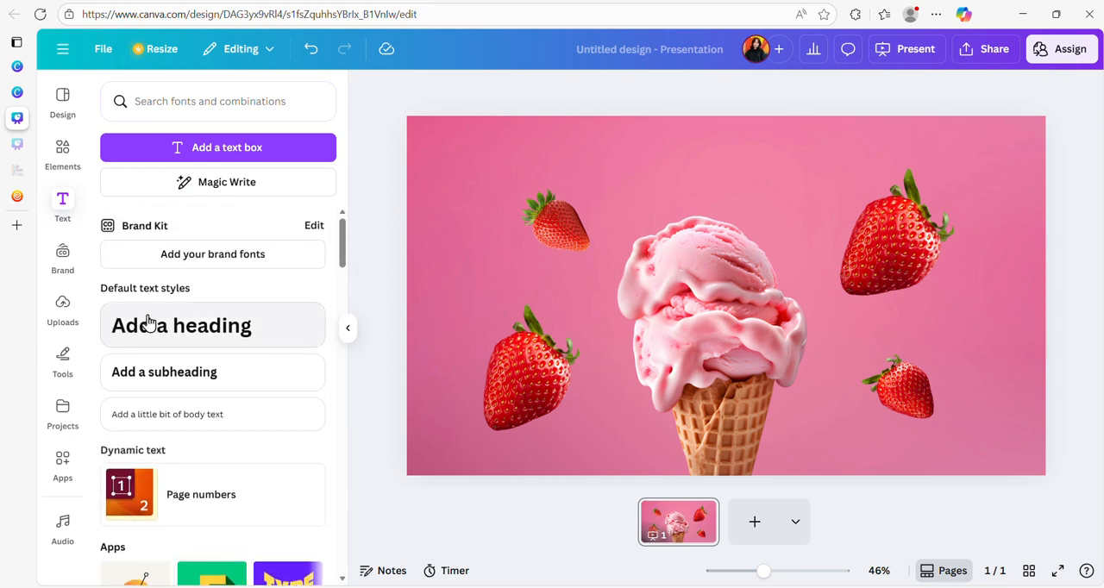
- Add a heading reading "STRAWBERRY" and move it above the ice cream cone
click(147, 325)
click(781, 297)
drag(864, 300, 563, 297)
key(BackSpace)
key(BackSpace)
key(BackSpace)
key(BackSpace)
key(BackSpace)
key(BackSpace)
key(BackSpace)
key(BackSpace)
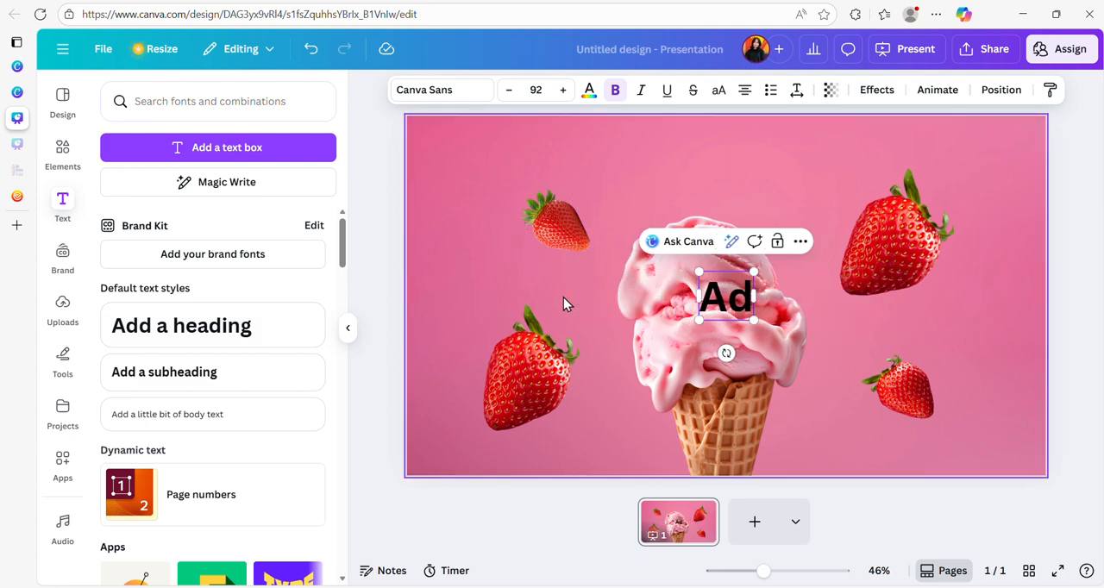
text(ST)
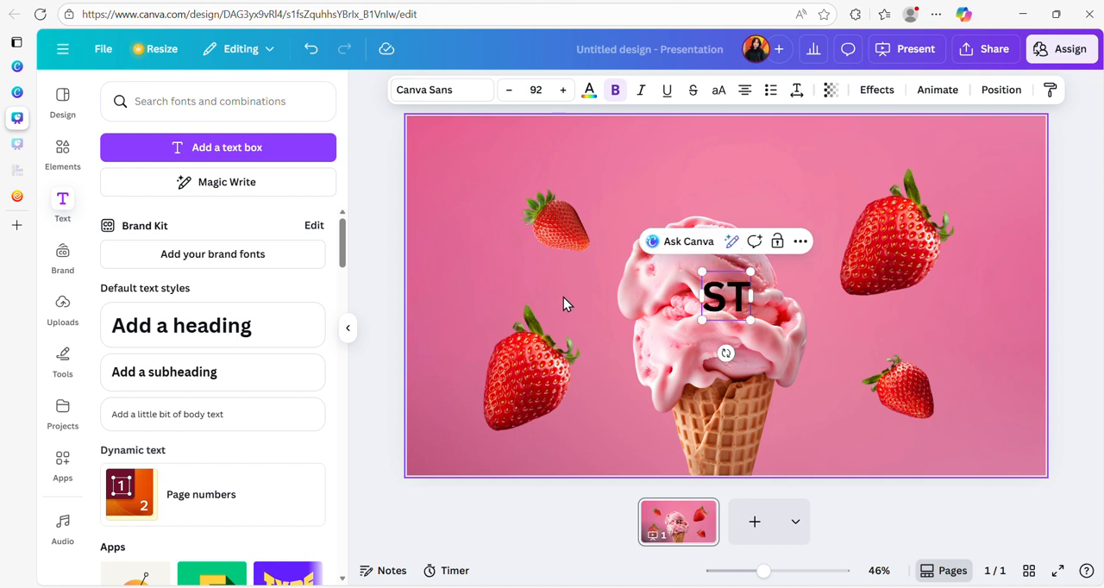
text(RAWBERRY)
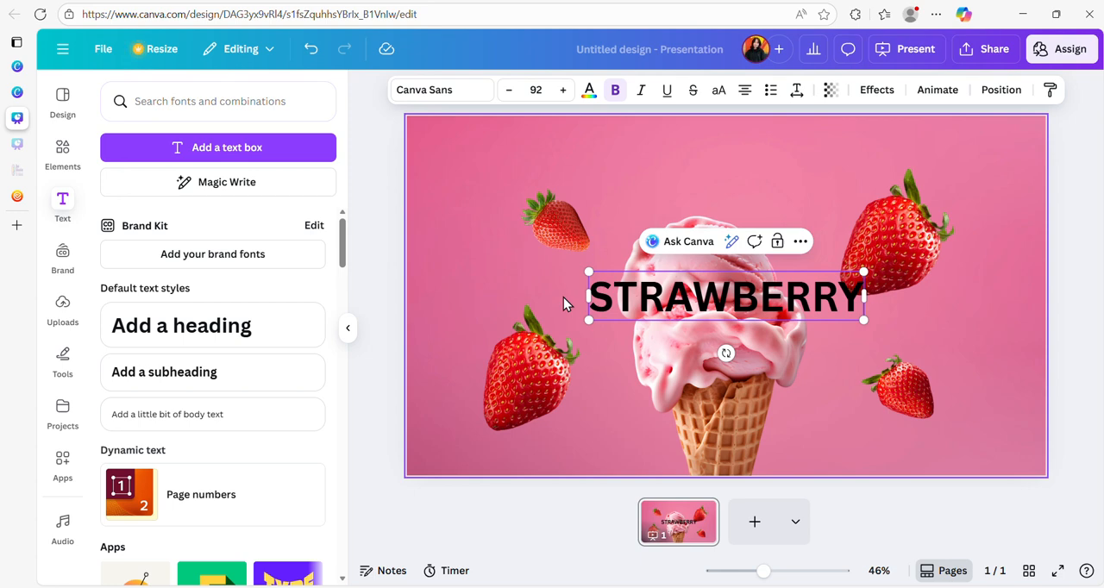
click(848, 326)
drag(789, 290, 779, 163)
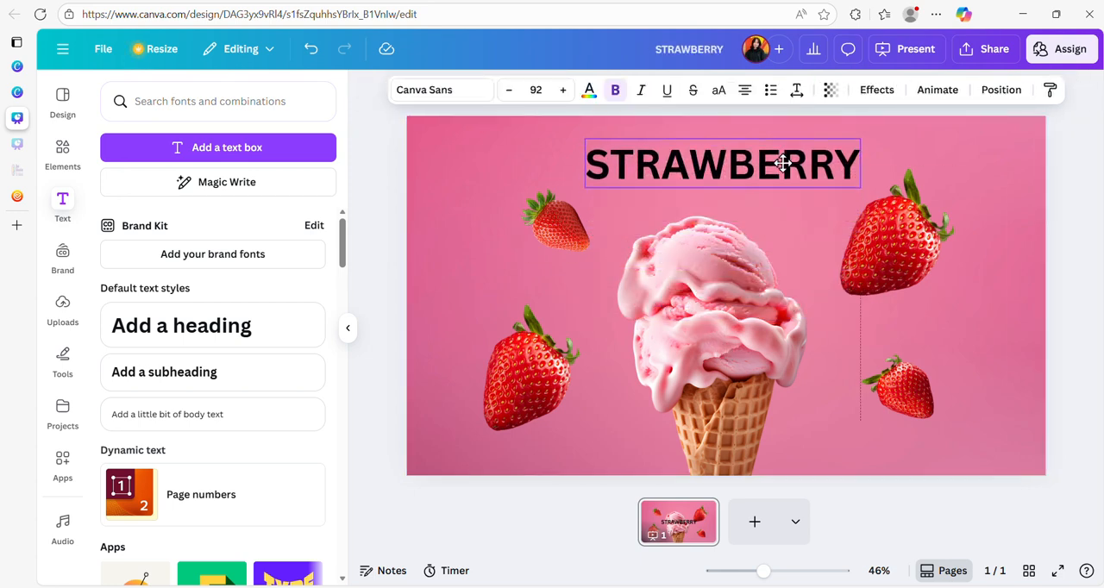
- Recolor the STRAWBERRY heading white and nudge it slightly downward and to the right above the cone
double_click(690, 168)
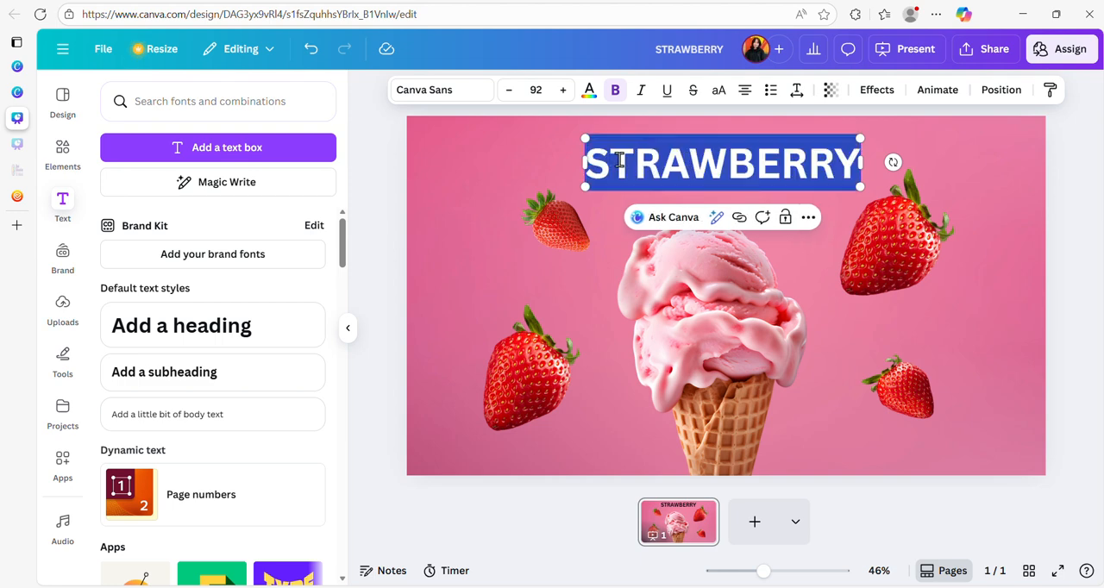
click(670, 156)
drag(595, 166, 855, 173)
drag(590, 160, 855, 166)
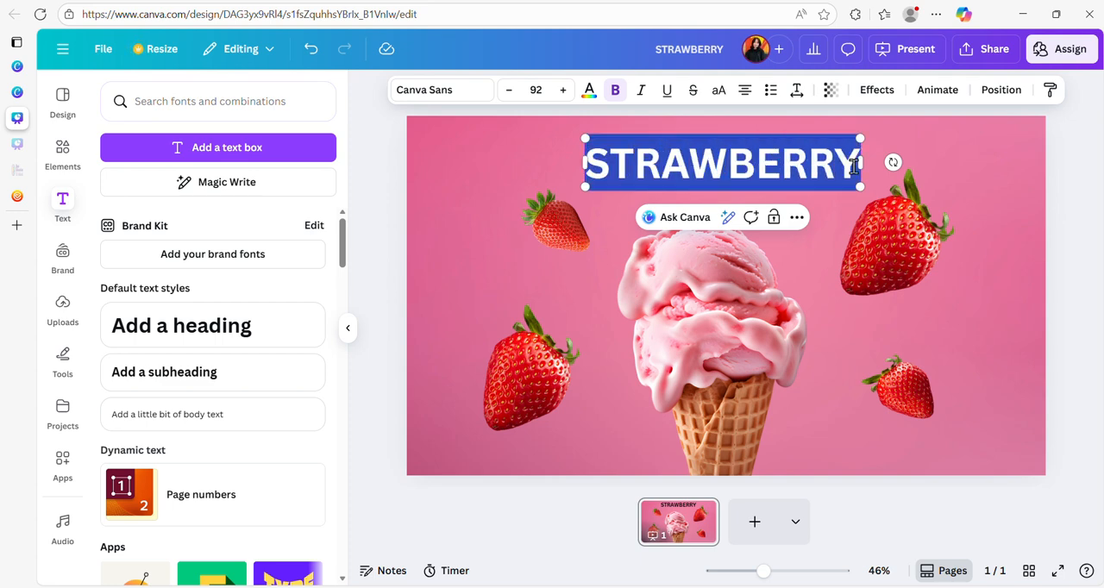
click(589, 91)
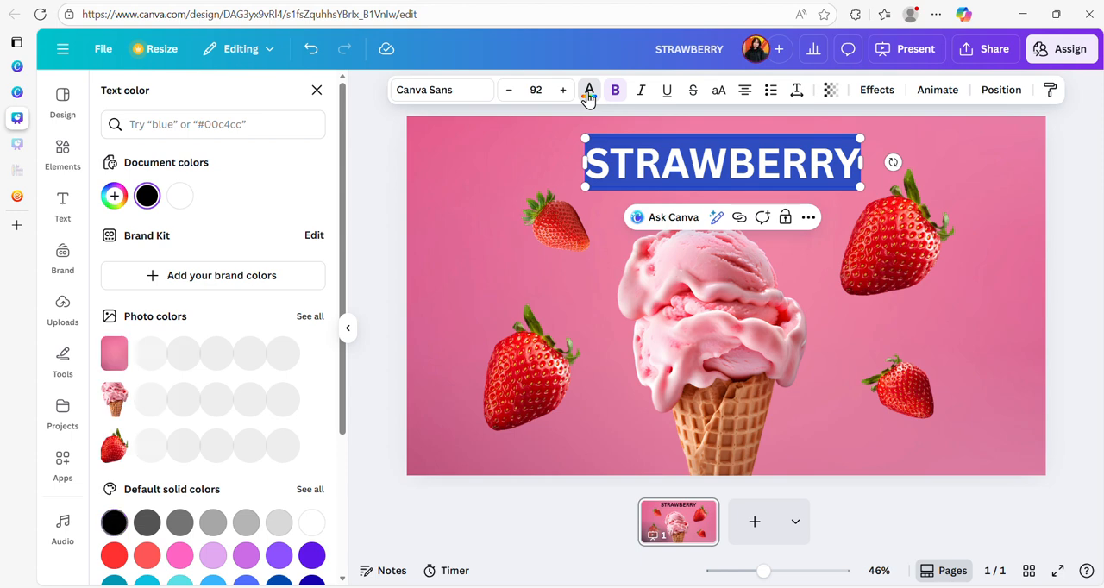
scroll(173, 414, down, 2)
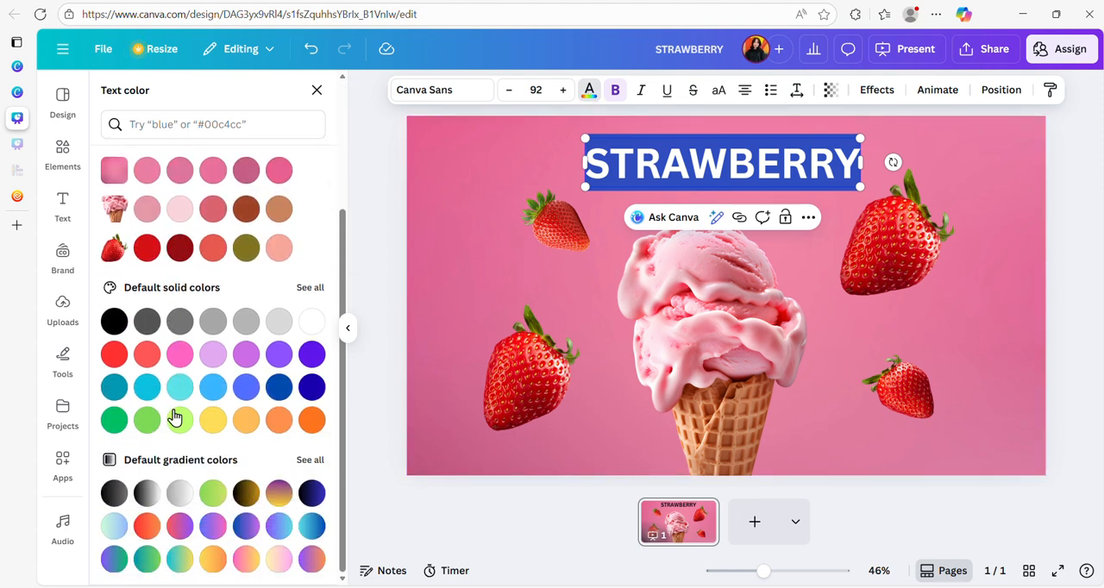
click(312, 321)
click(476, 186)
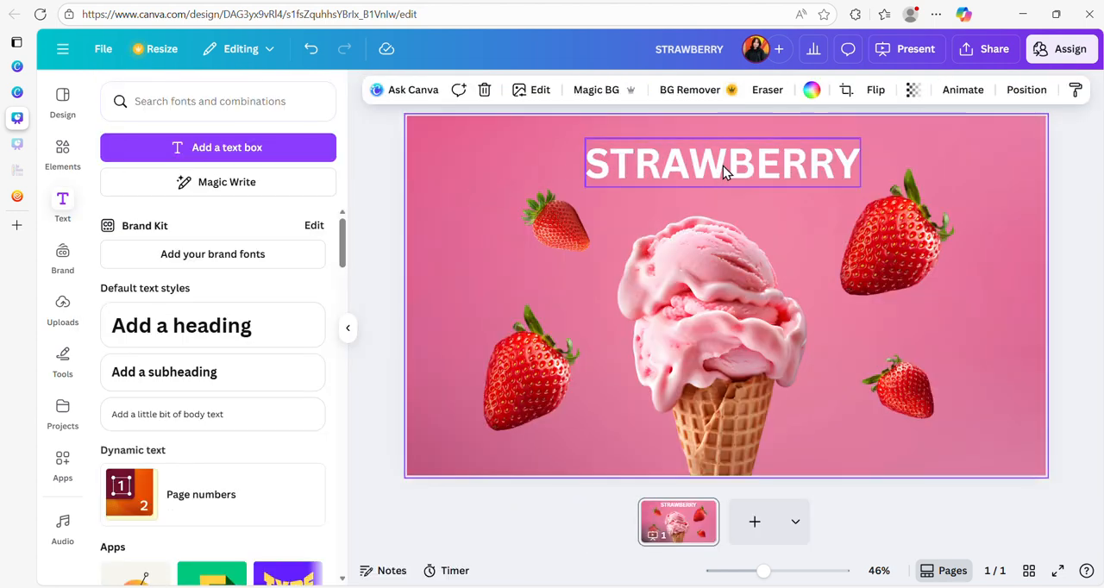
drag(723, 166, 727, 172)
click(469, 172)
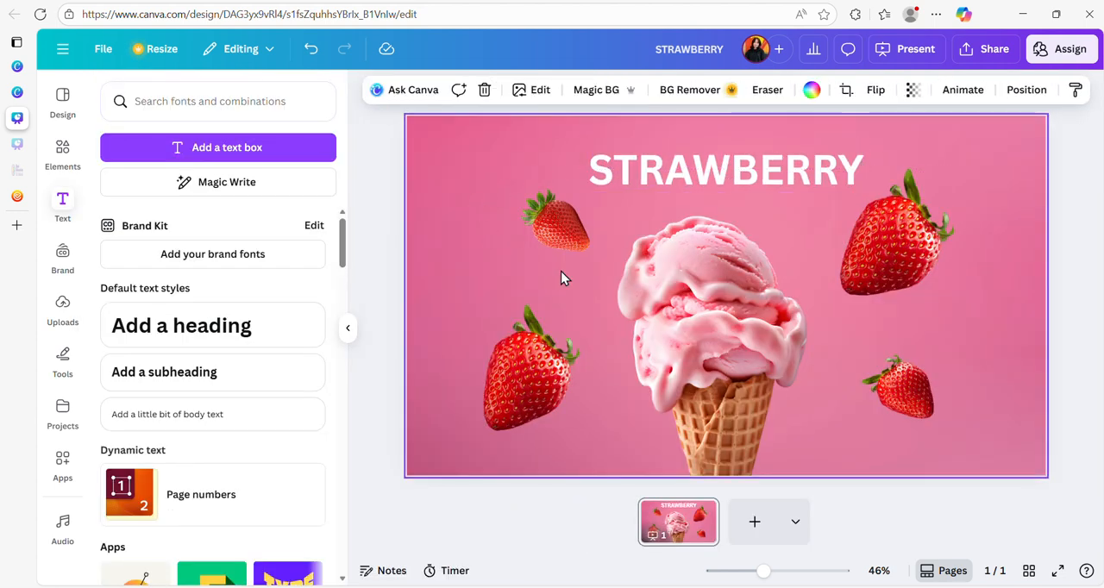
click(569, 226)
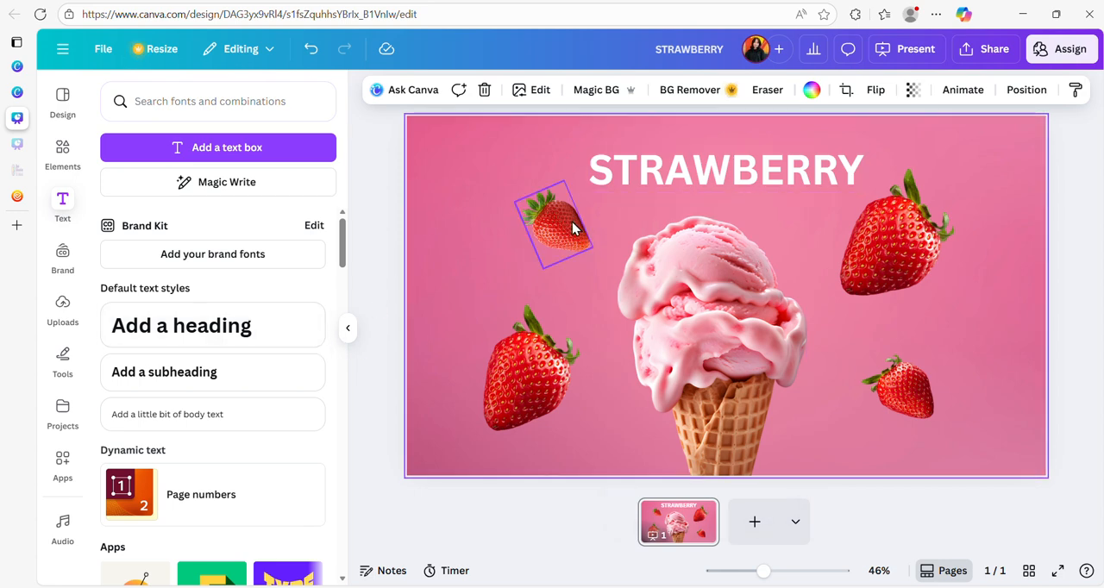
- Add a subheading reading "NEW FLAVOR" and place it above the STRAWBERRY title
click(158, 380)
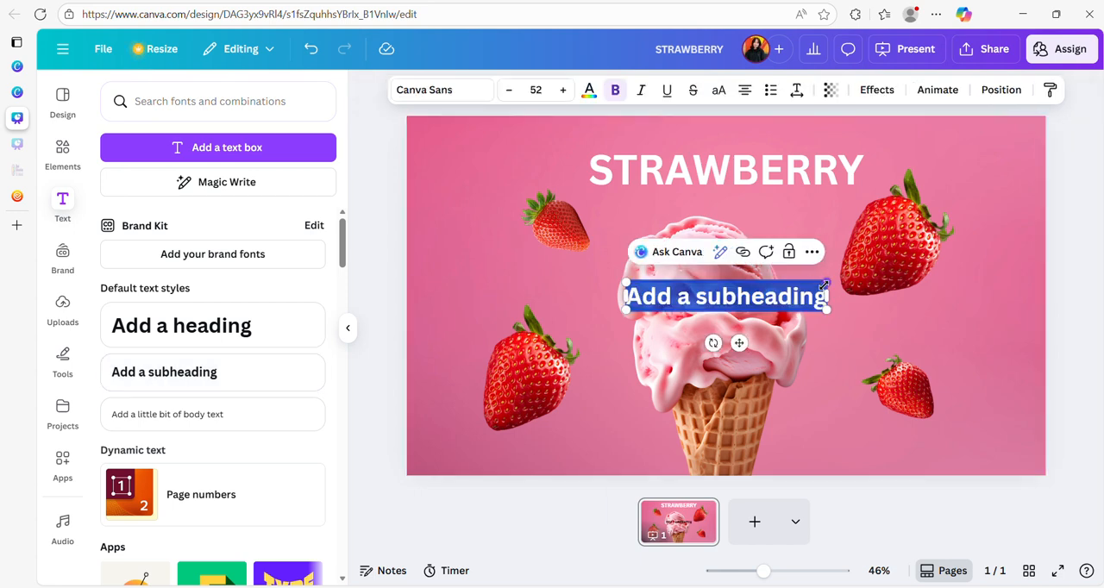
drag(821, 297, 633, 309)
key(BackSpace)
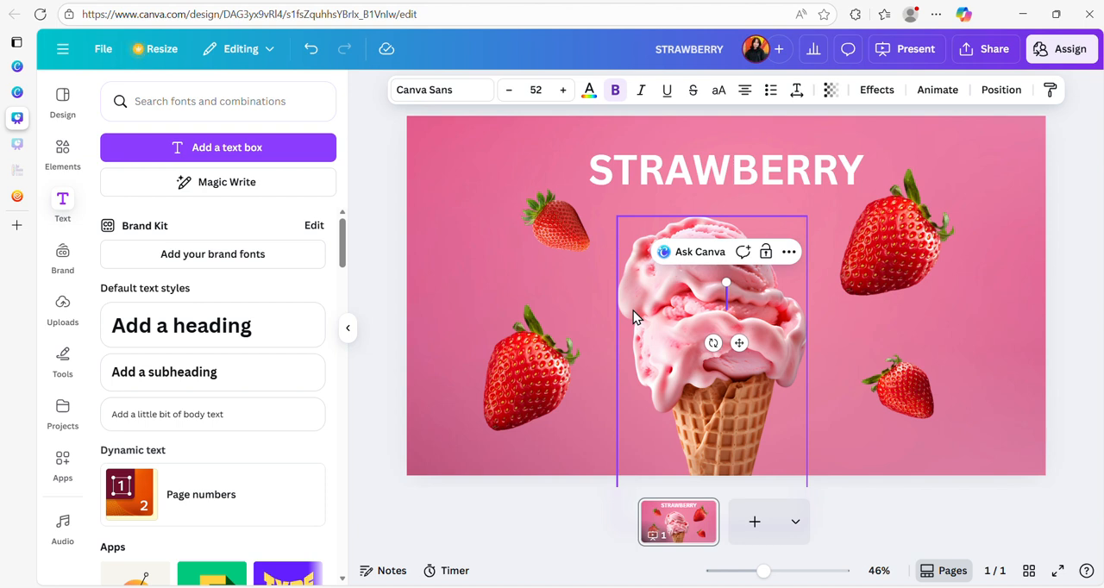
text(NEW)
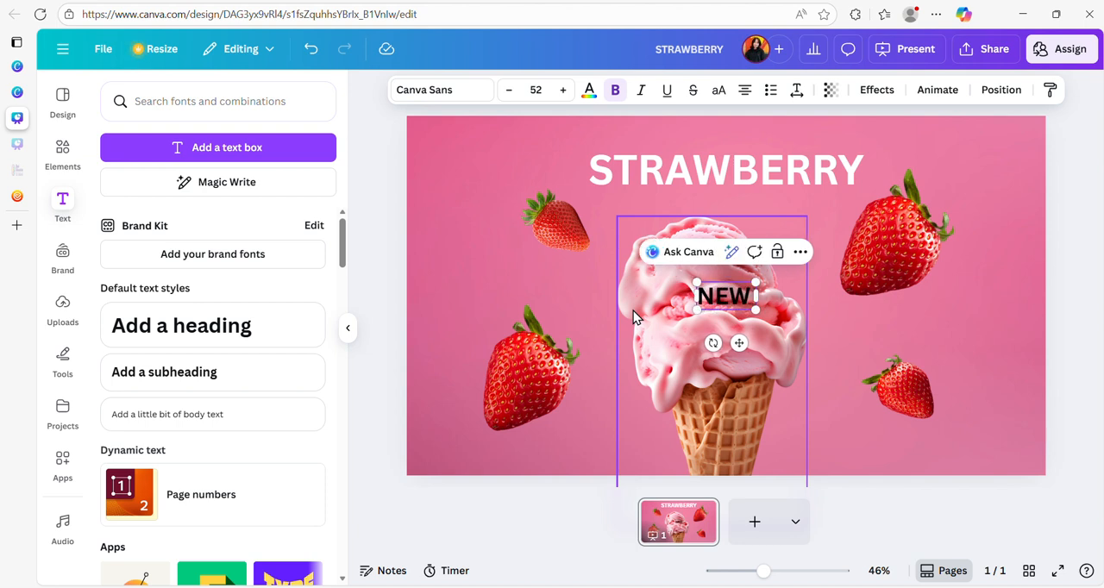
text( FLAVOR)
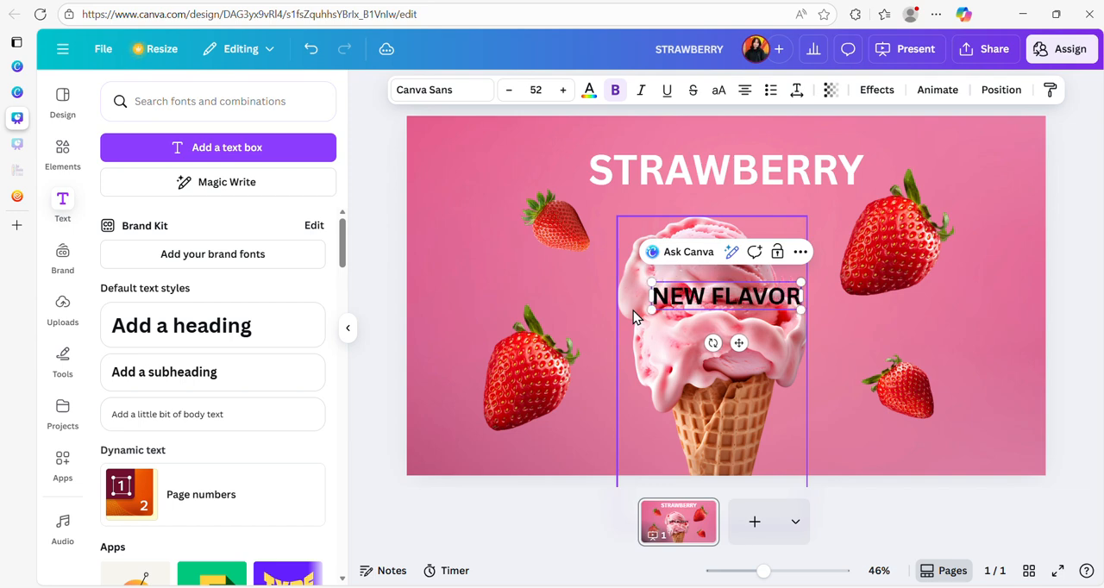
drag(744, 299, 729, 135)
click(903, 186)
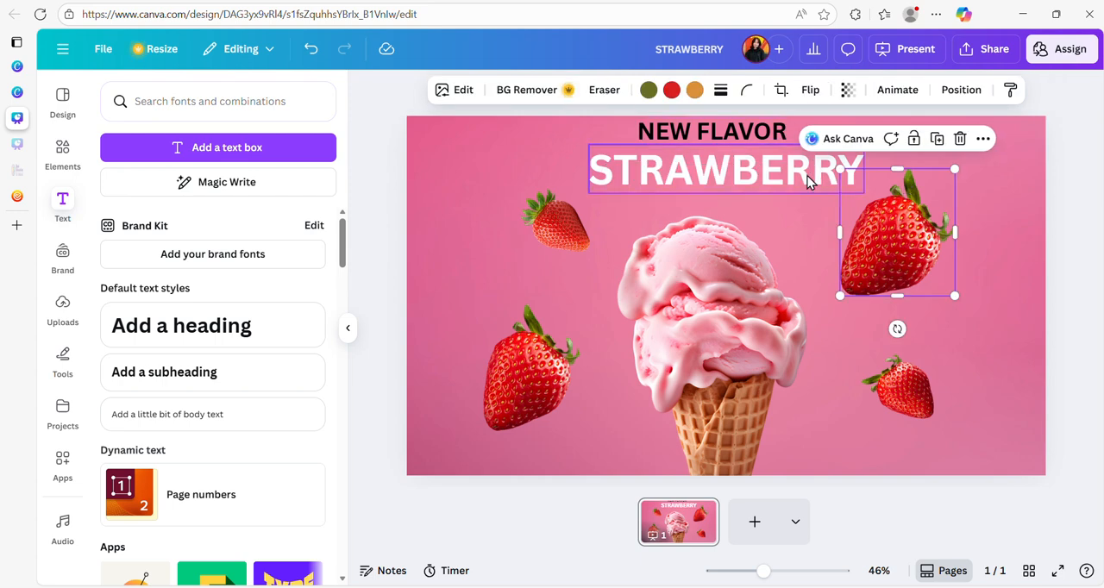
- Lower the STRAWBERRY title slightly and bring the NEW FLAVOR subheading down closer to it
drag(807, 176, 800, 189)
click(552, 153)
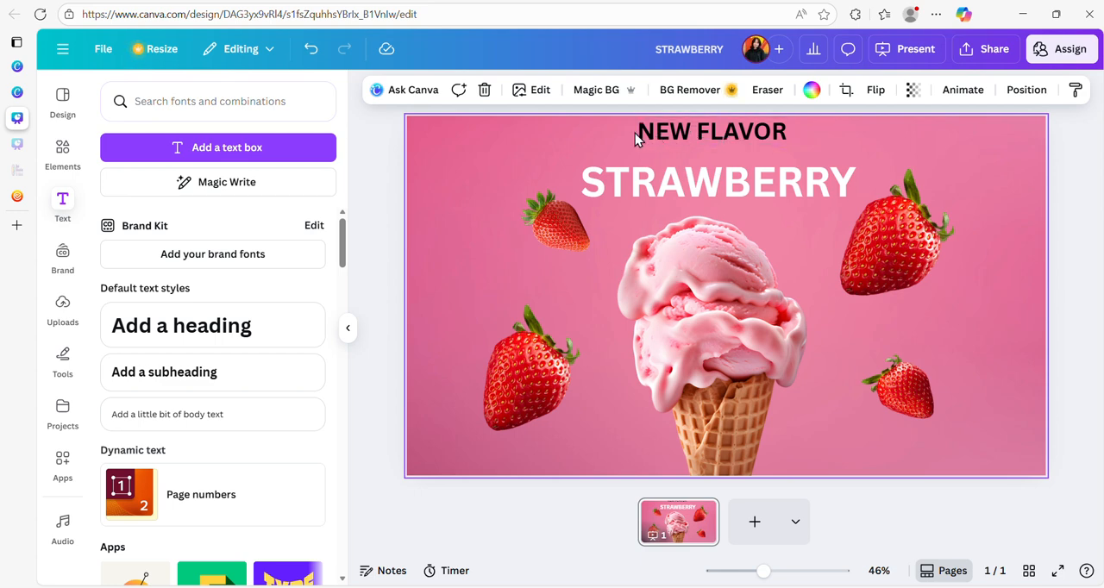
click(731, 142)
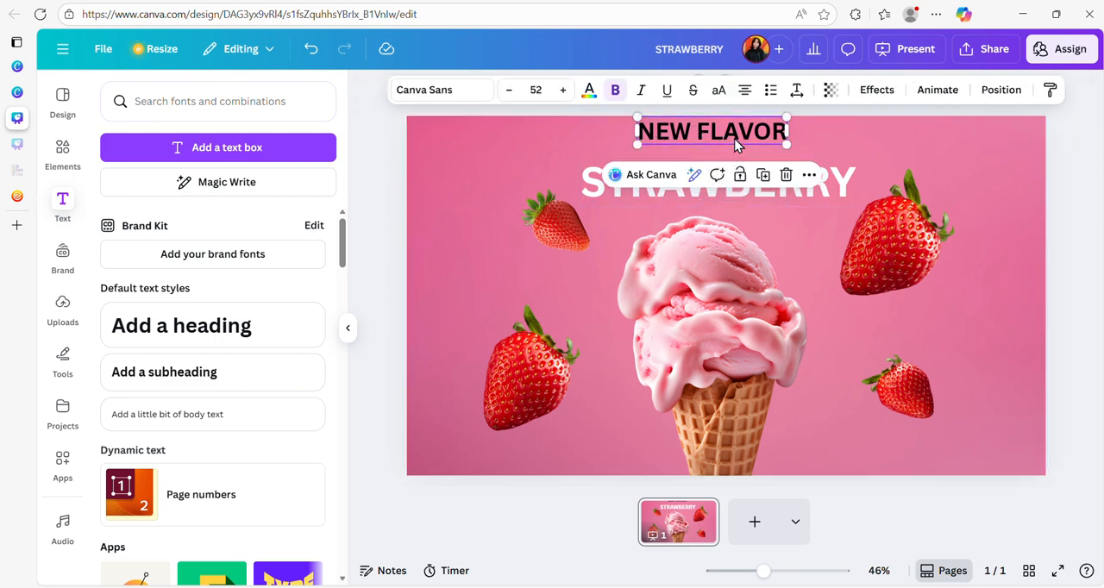
drag(735, 140, 735, 146)
- Reduce the font size of the whole NEW FLAVOR subheading to 30
double_click(723, 143)
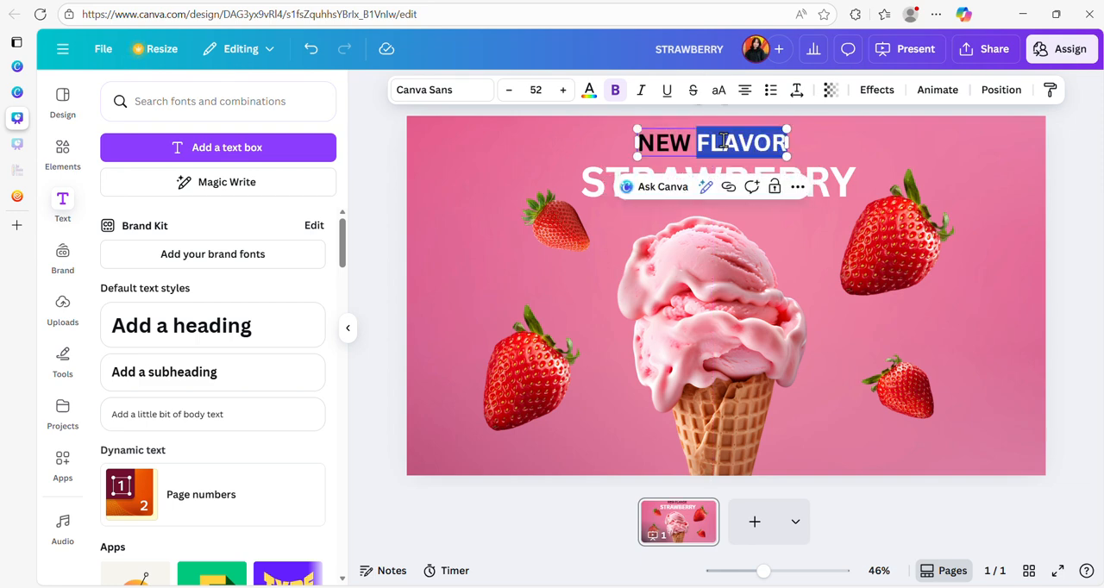
triple_click(715, 139)
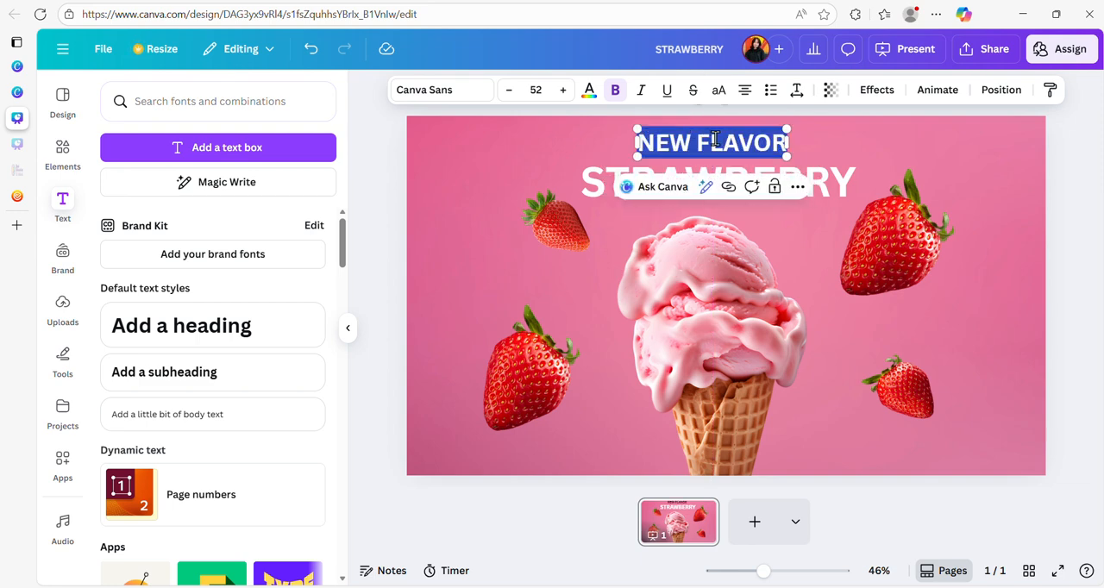
click(510, 91)
triple_click(510, 93)
double_click(510, 92)
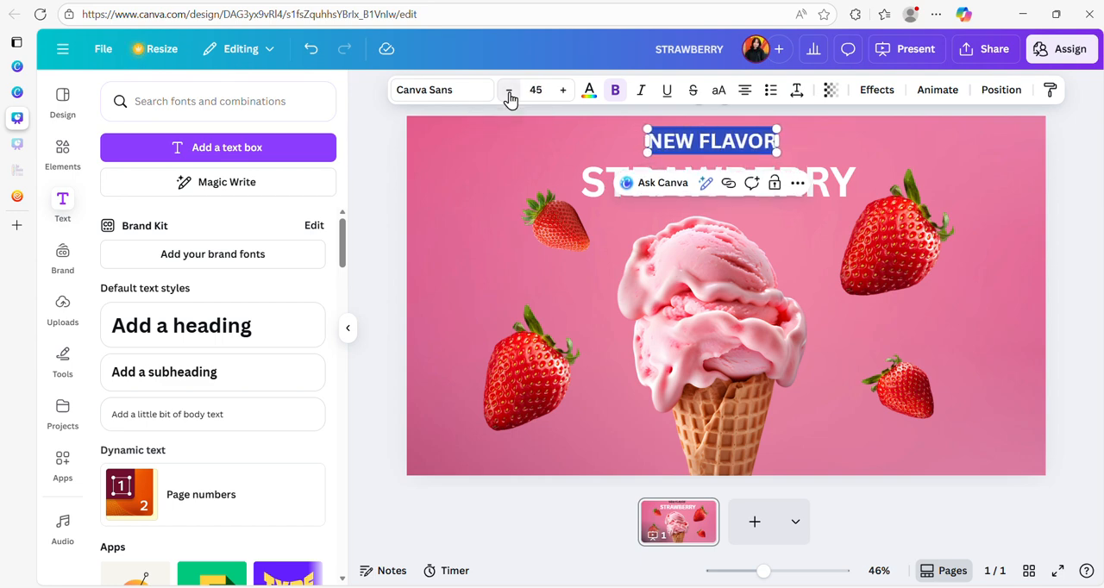
triple_click(510, 91)
double_click(510, 92)
double_click(510, 91)
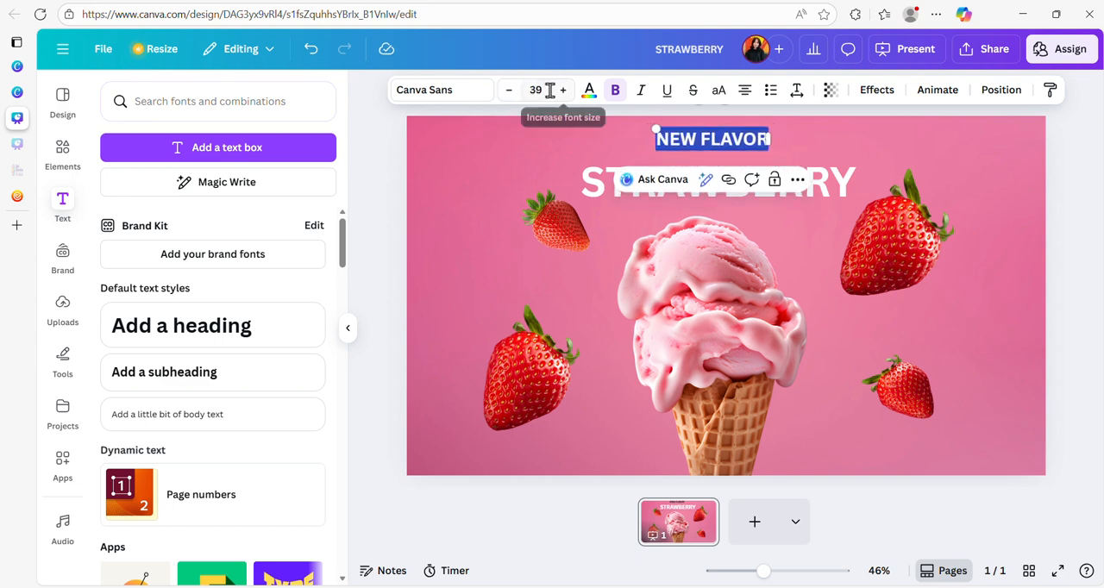
click(534, 89)
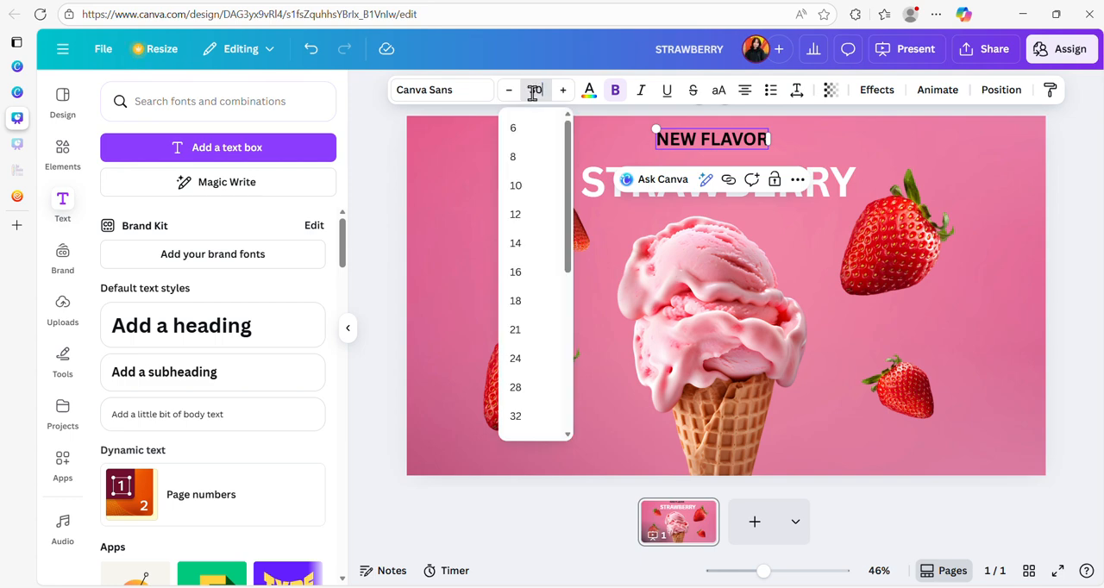
key(Return)
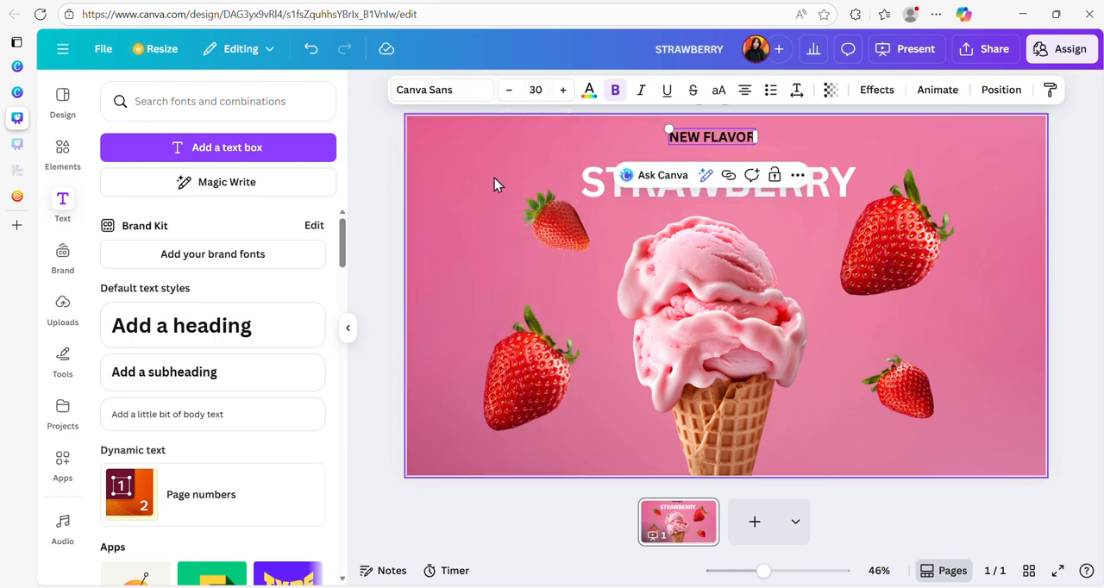
- Recolor the NEW FLAVOR subheading white and move it down to sit just above the STRAWBERRY title
click(590, 91)
click(311, 501)
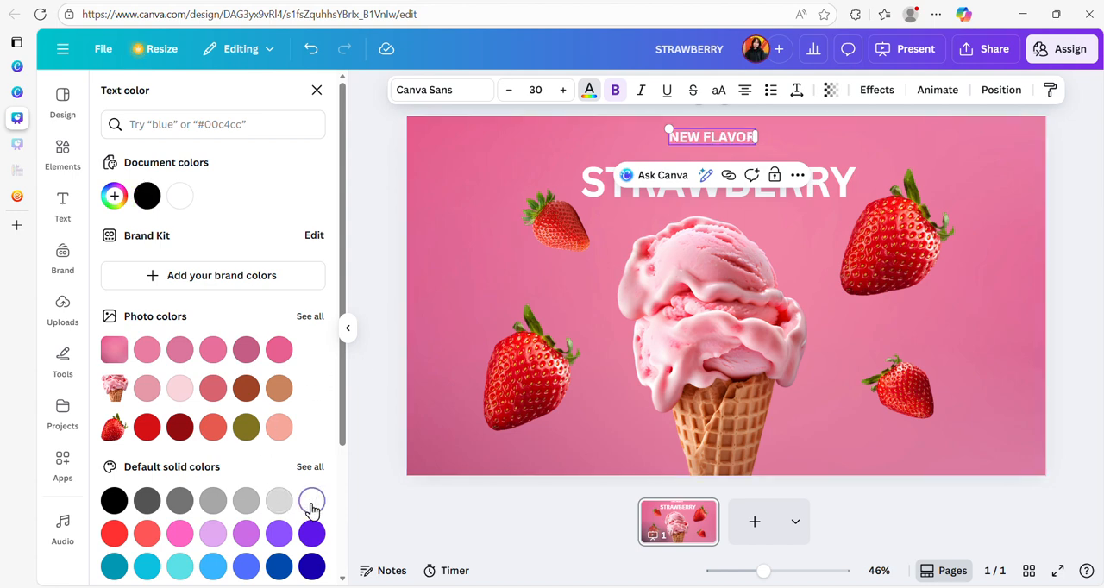
click(516, 164)
drag(729, 142, 729, 153)
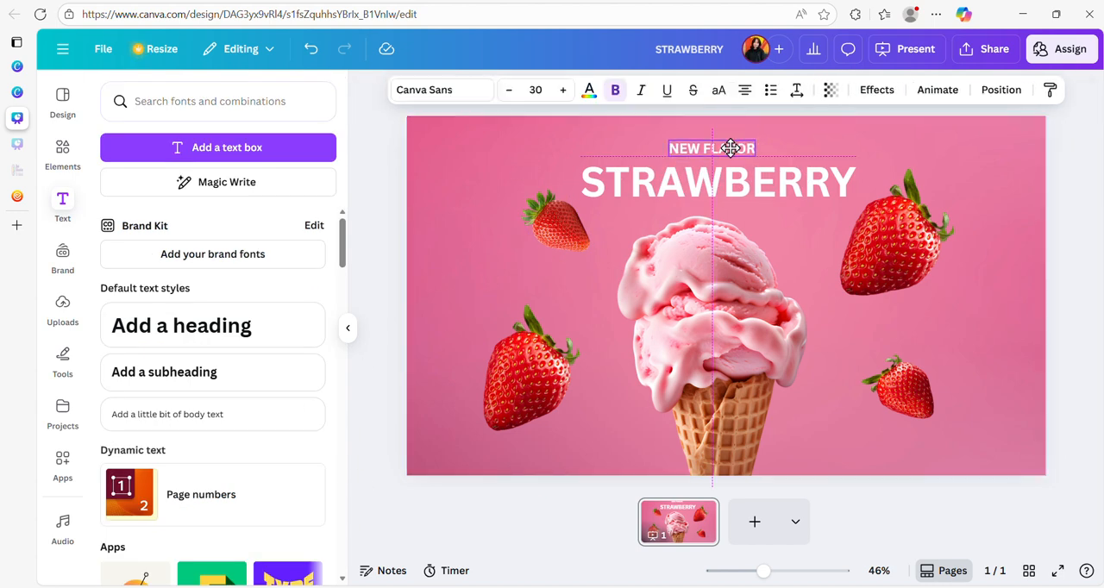
click(528, 166)
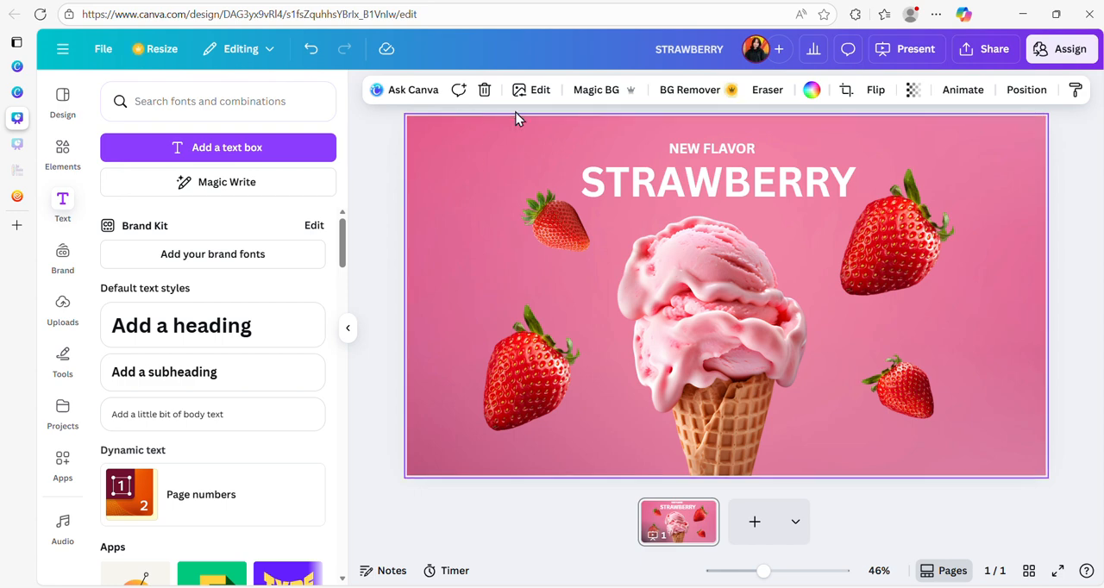
- Change the NEW FLAVOR subheading's font to the Moontime script
click(709, 150)
click(714, 146)
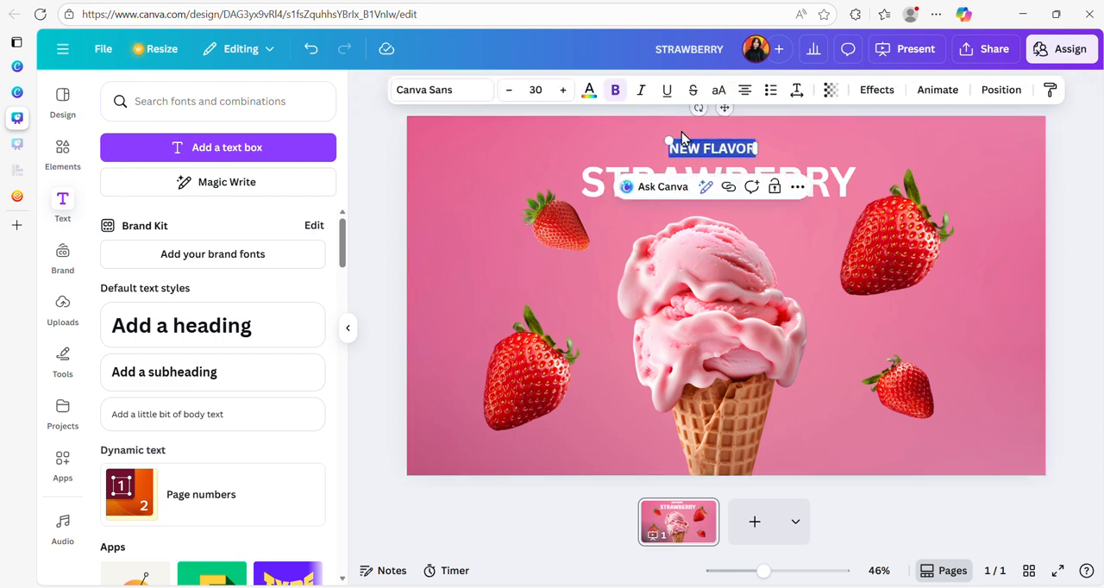
click(426, 92)
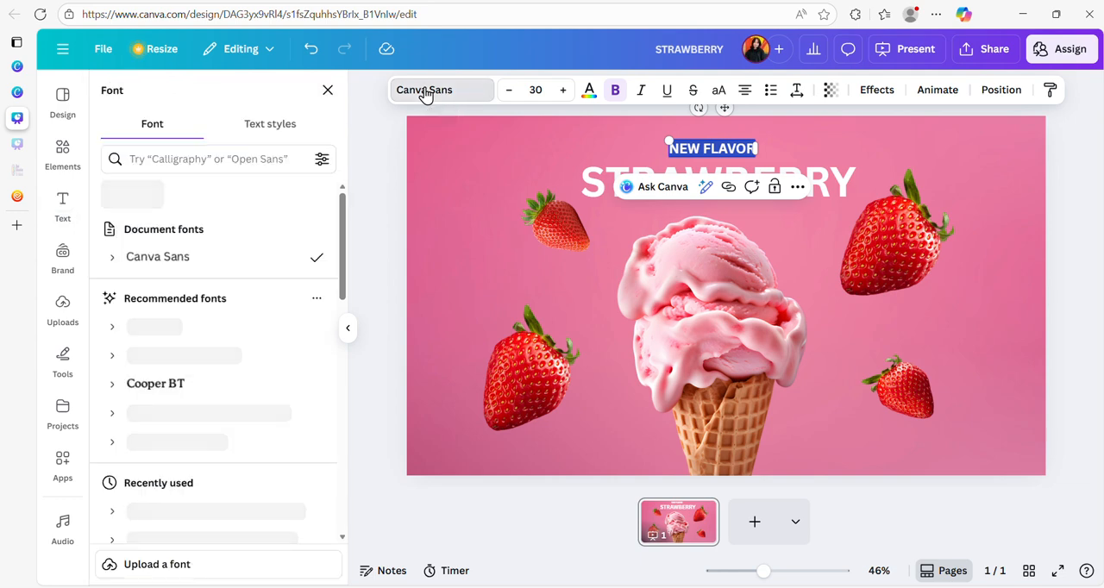
scroll(192, 307, down, 10)
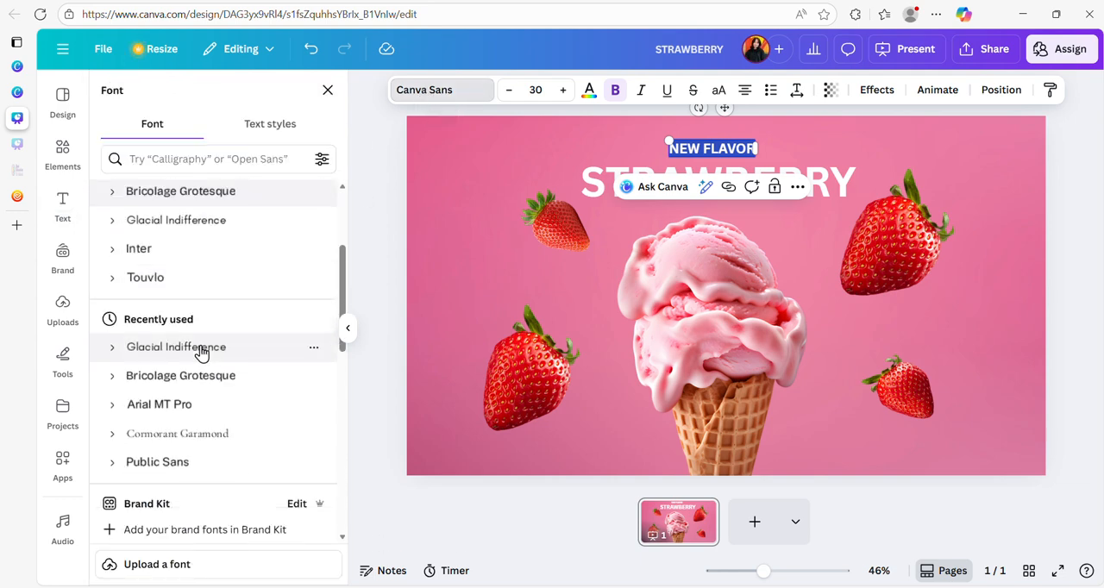
scroll(200, 371, down, 4)
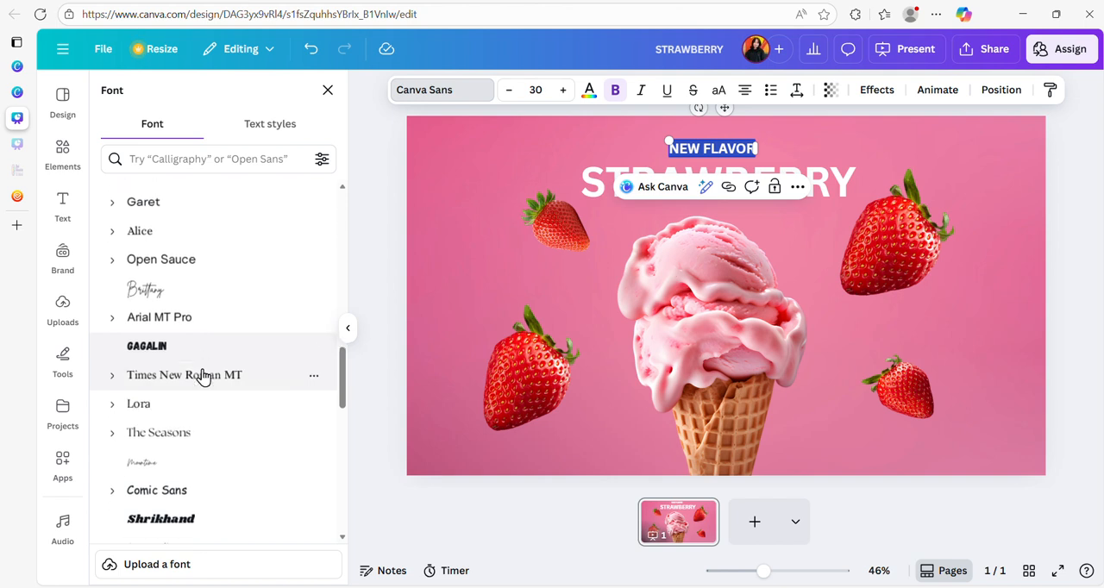
scroll(190, 345, up, 2)
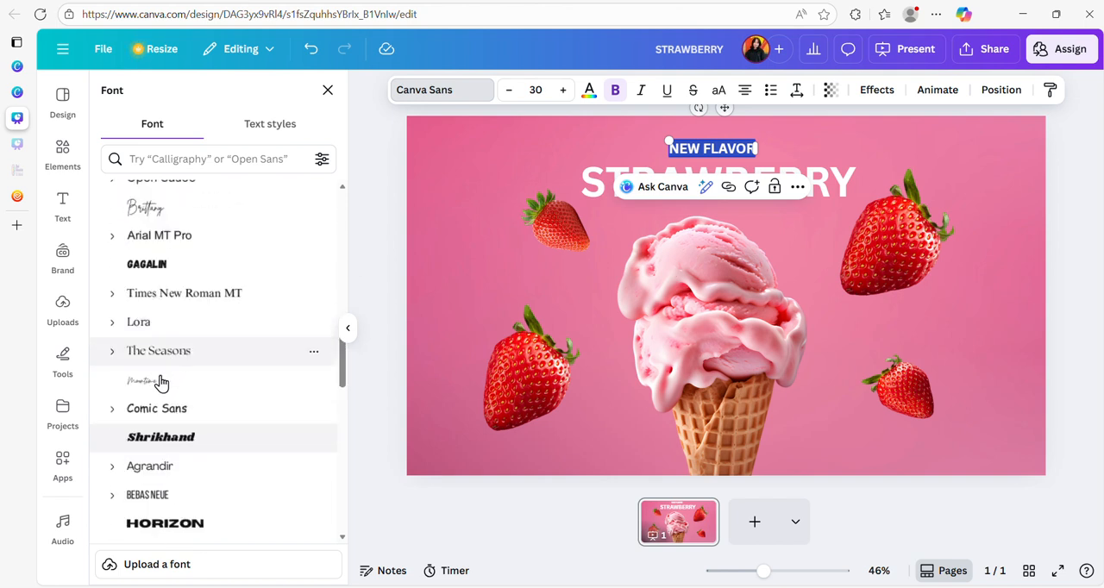
click(161, 382)
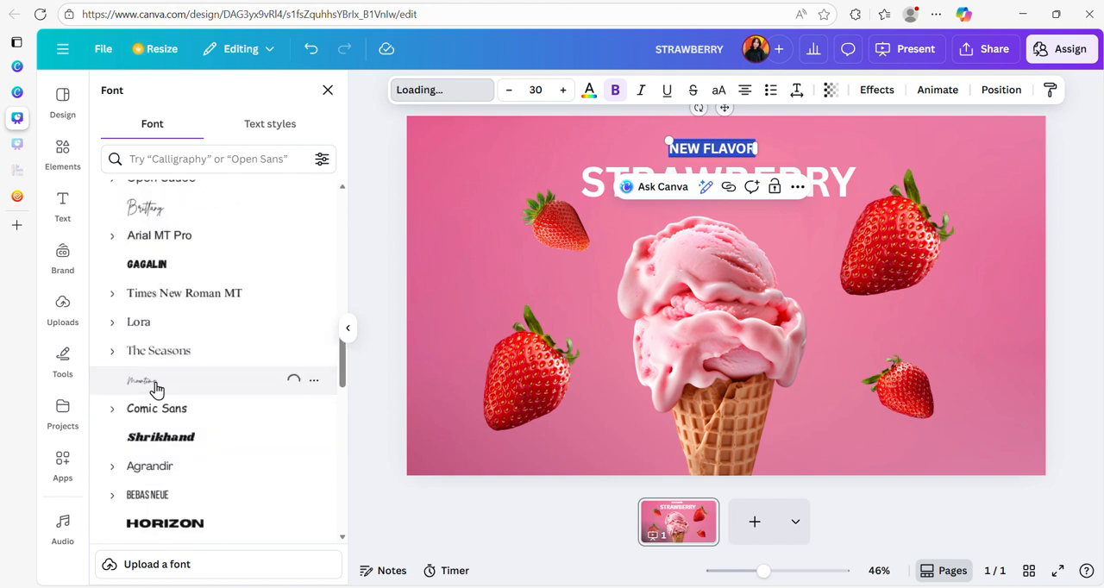
click(457, 216)
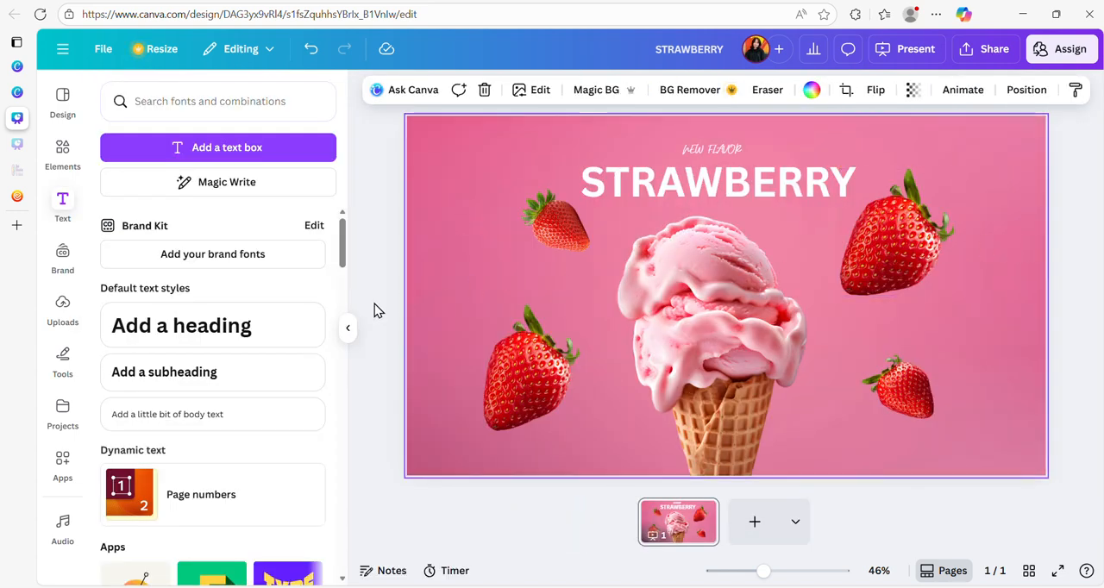
double_click(713, 148)
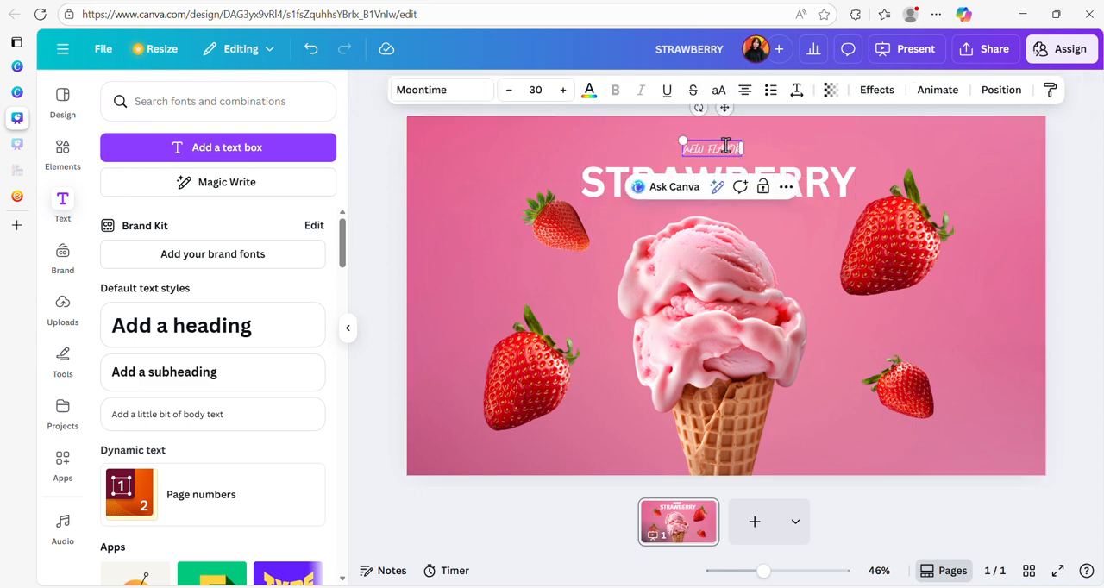
click(1016, 330)
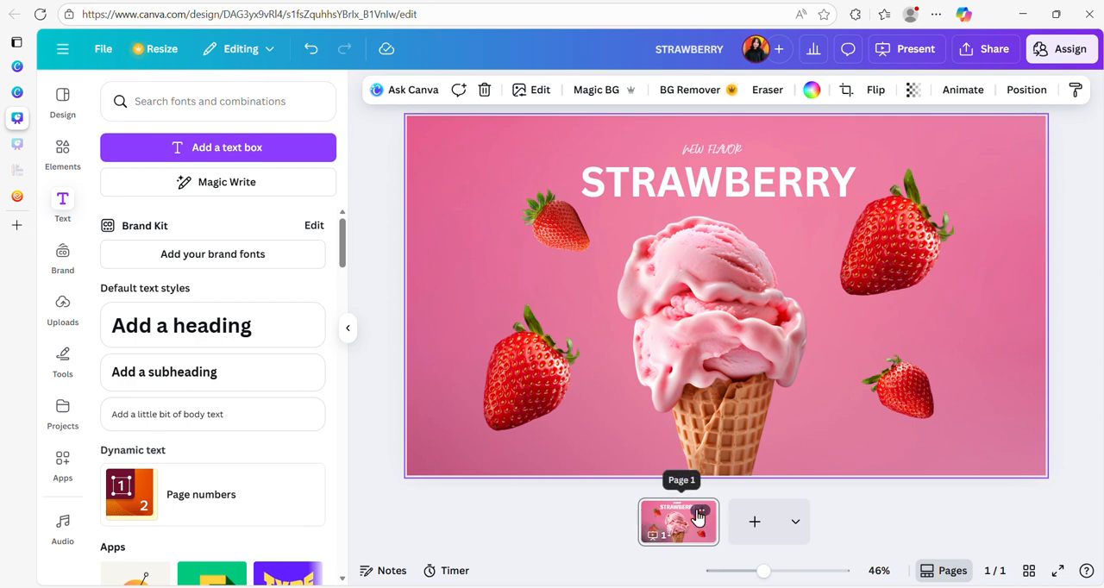
- Duplicate the finished strawberry page and return to page 1
click(702, 515)
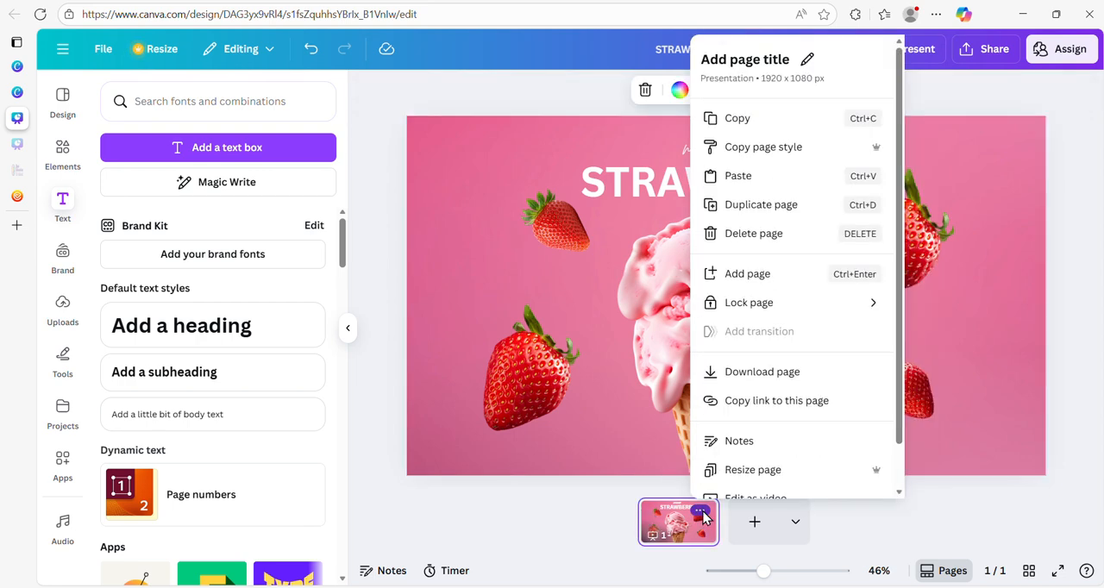
click(791, 205)
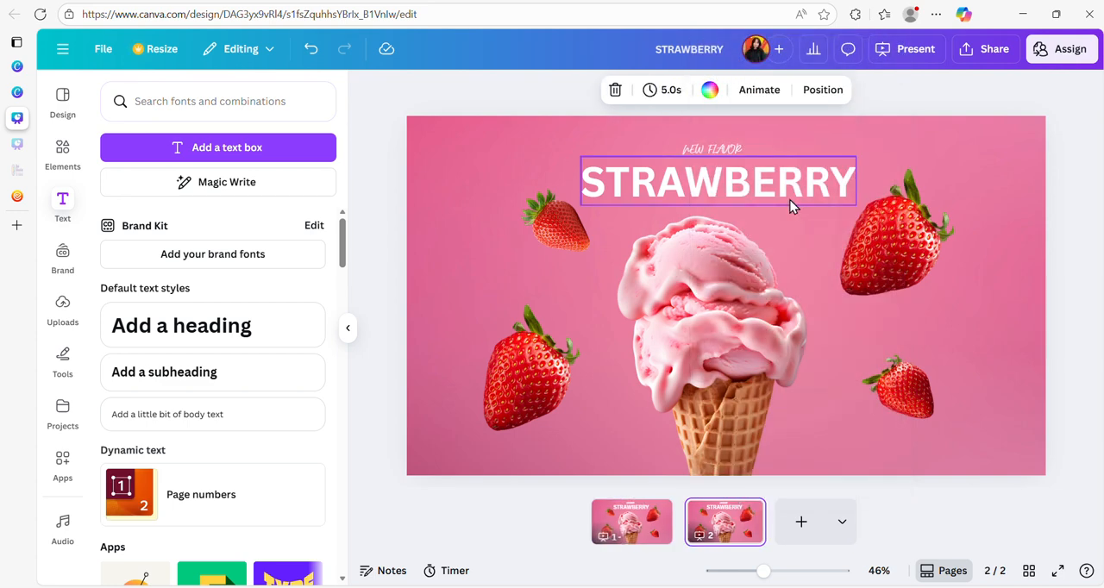
click(632, 523)
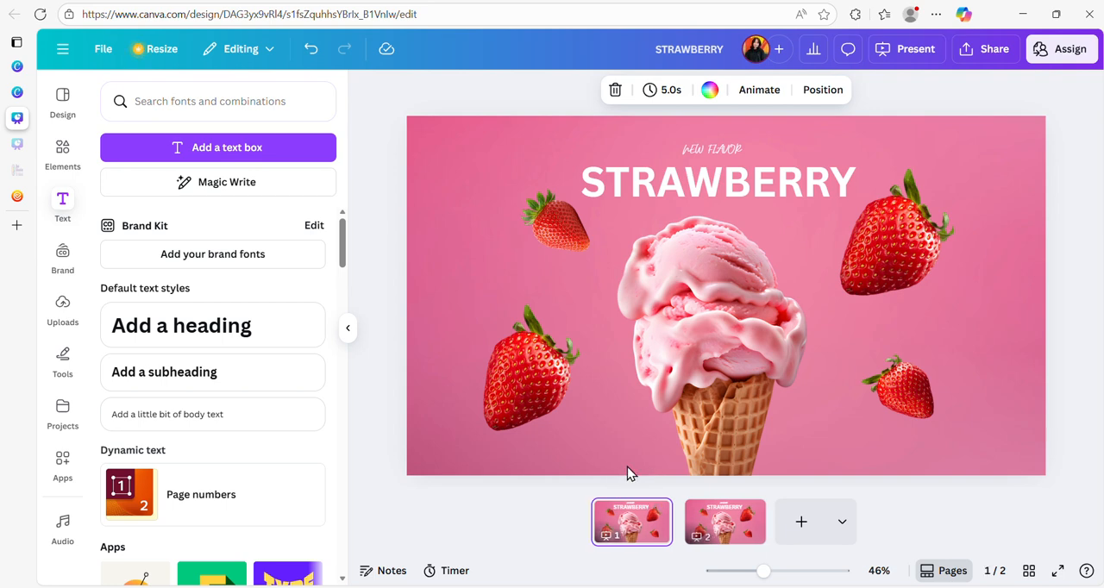
- Shrink page 1's ice cream cone to about 425 × 696 px and move it down until only its top scoop shows
click(717, 331)
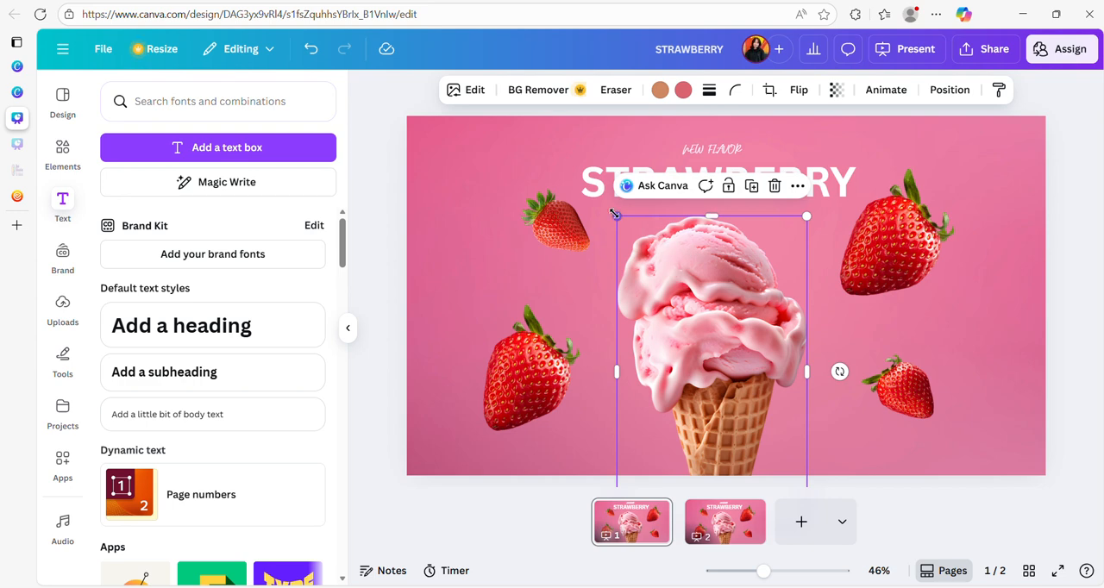
drag(615, 215, 665, 297)
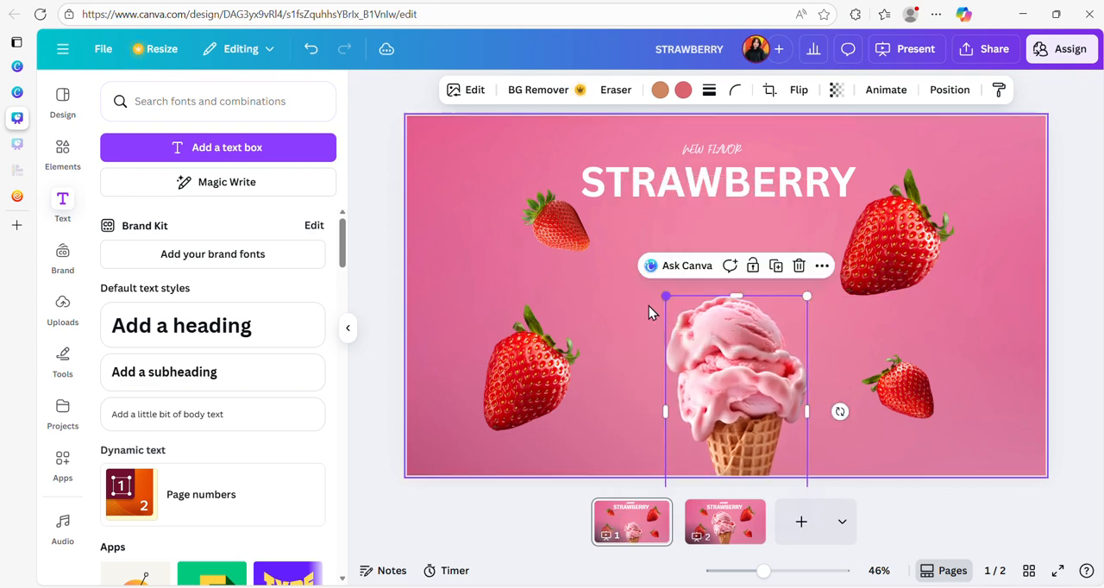
drag(723, 342, 788, 456)
- Move page 1's strawberries closer together, bringing the two from beside the cone next to the other two
drag(914, 399, 713, 373)
drag(831, 290, 670, 296)
click(564, 243)
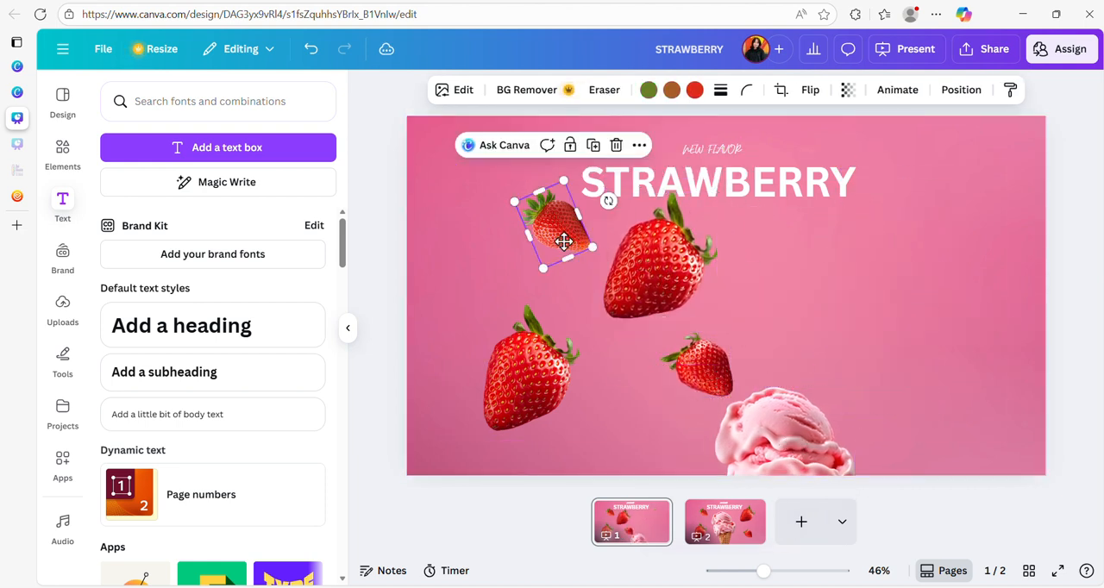
drag(563, 243, 551, 269)
- Select all four strawberries together, shrink them to a small cluster and place it above the cone, near the page's center
drag(460, 226, 697, 380)
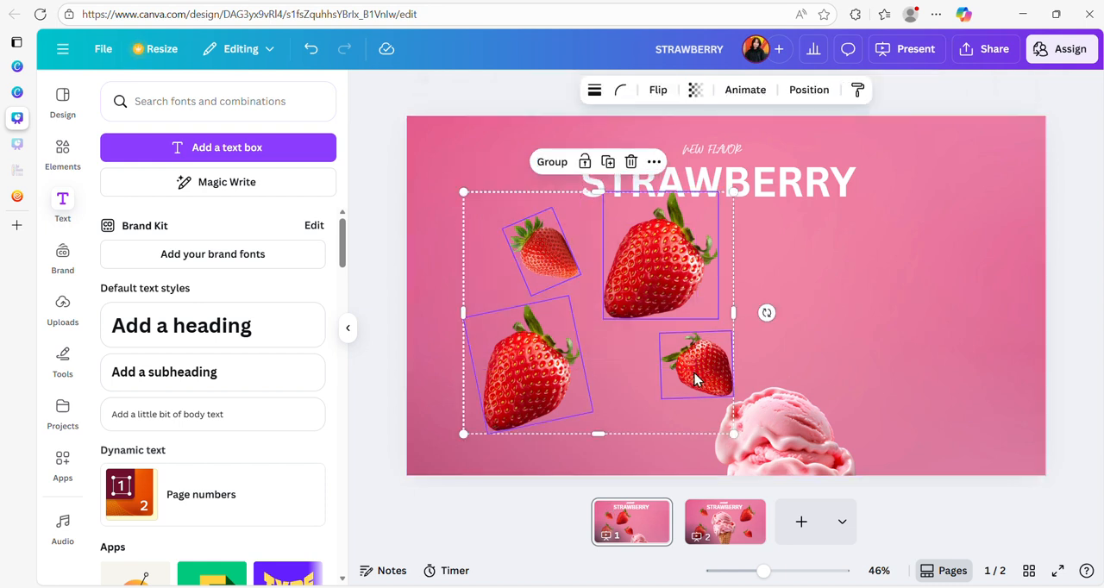
drag(733, 192, 561, 346)
drag(509, 392, 726, 361)
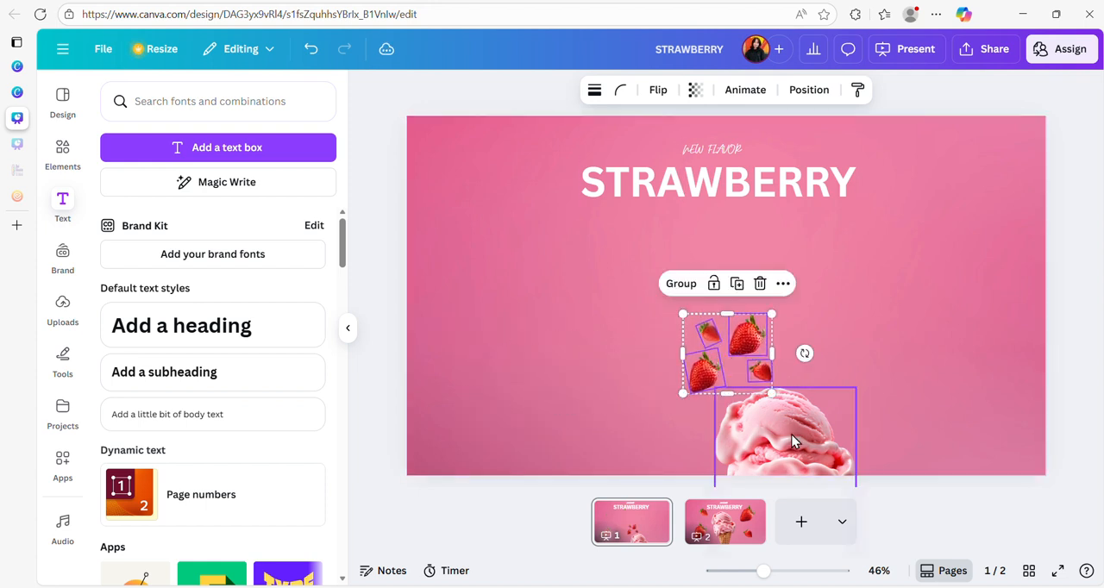
- Move the cone back up to about X 756, Y 540 px so its scoops overlap the strawberry cluster
drag(792, 440, 731, 350)
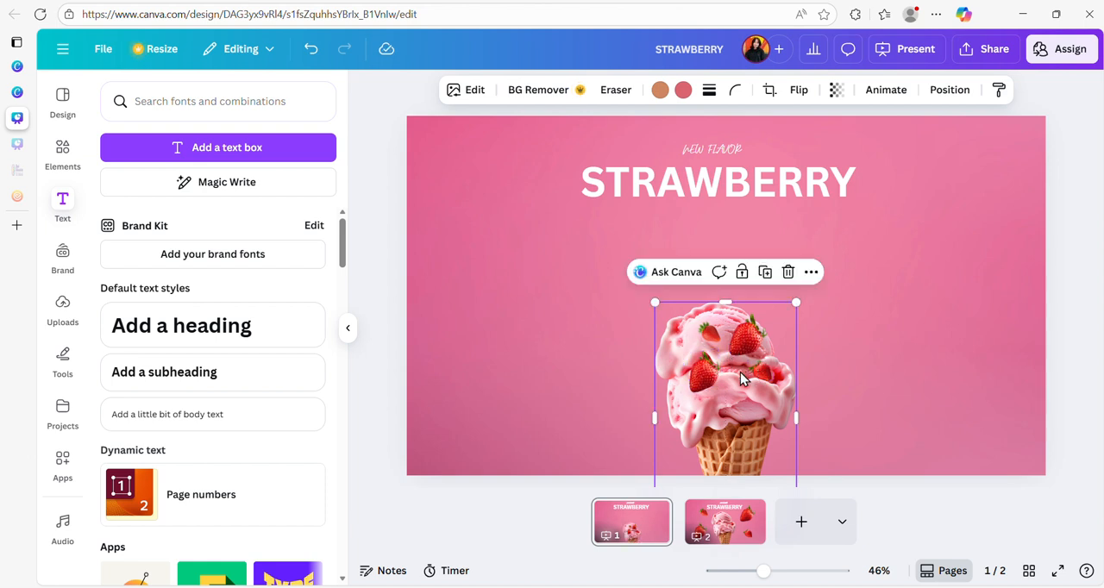
drag(719, 398, 724, 397)
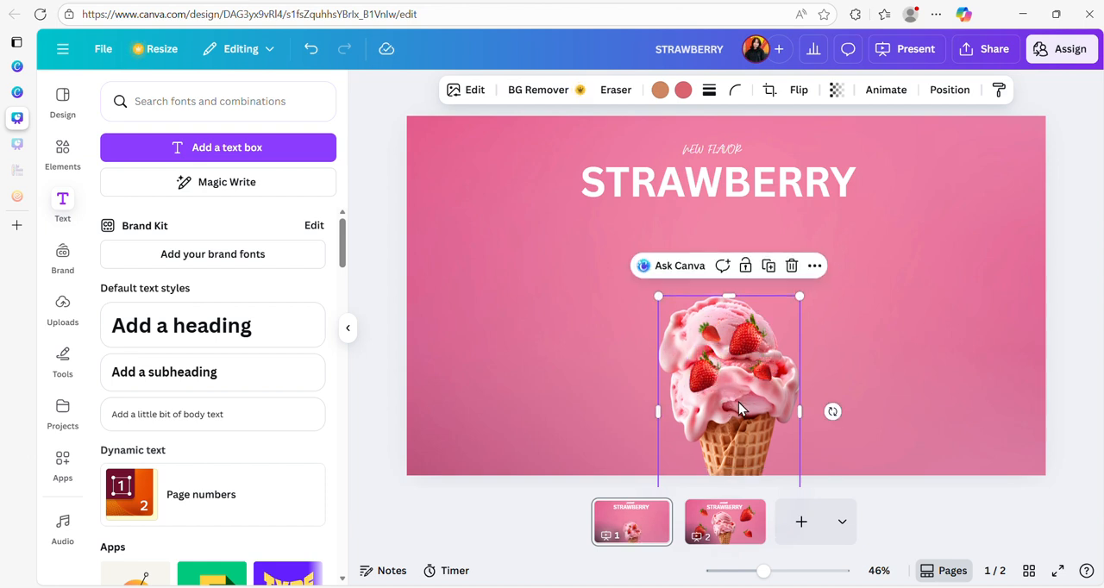
click(926, 353)
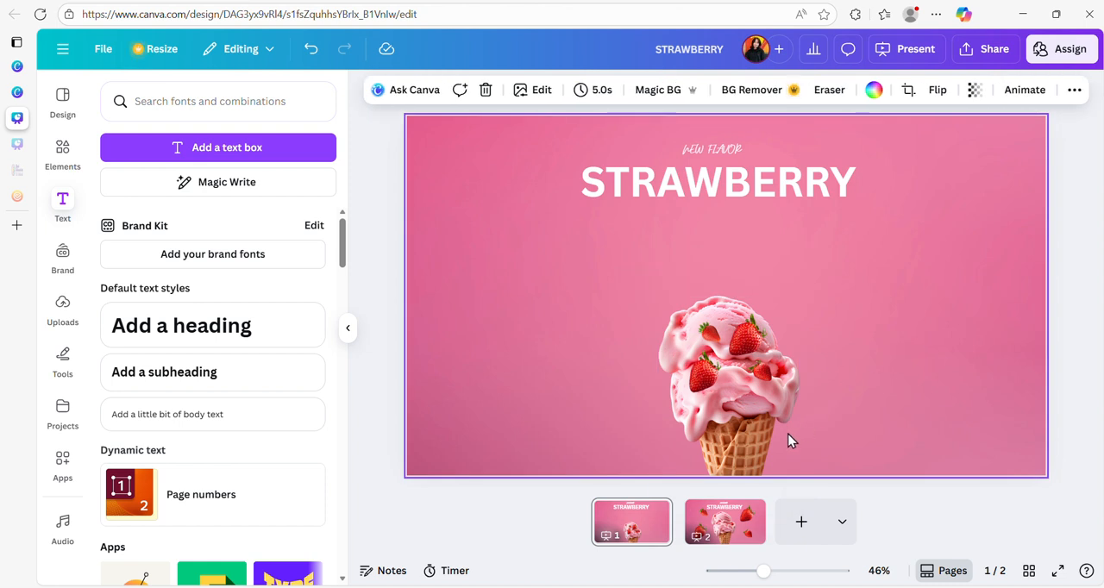
- Bring the ice cream cone to the front so it covers the strawberries on page 1
click(751, 448)
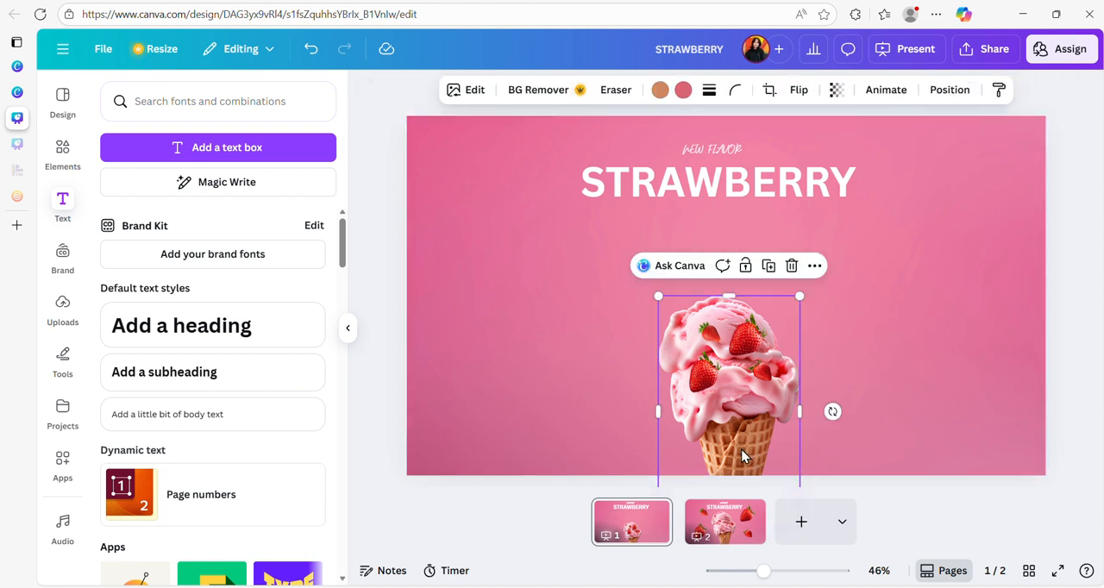
click(950, 90)
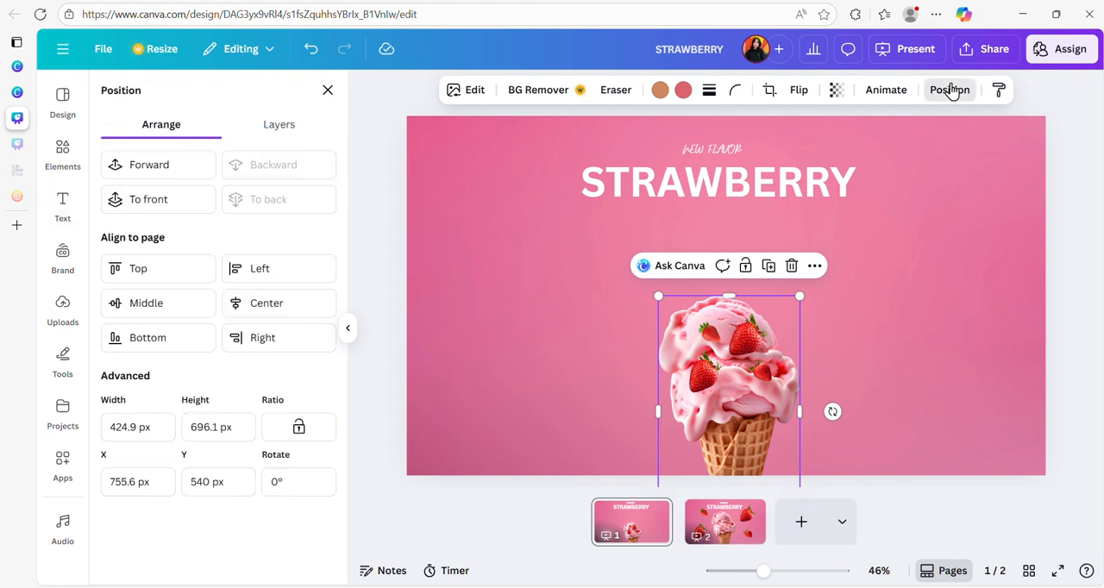
click(149, 202)
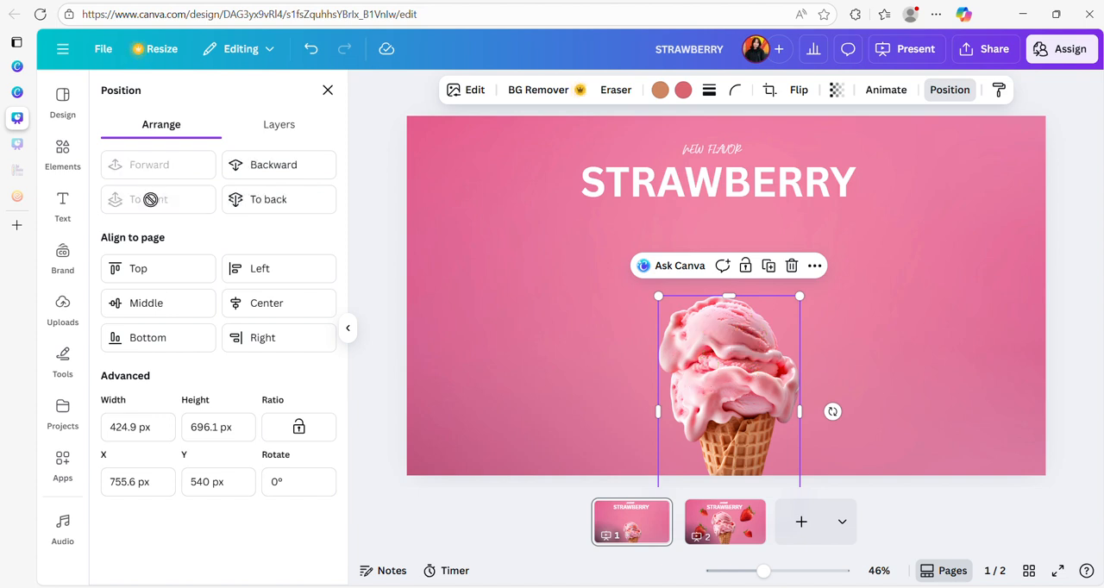
click(521, 329)
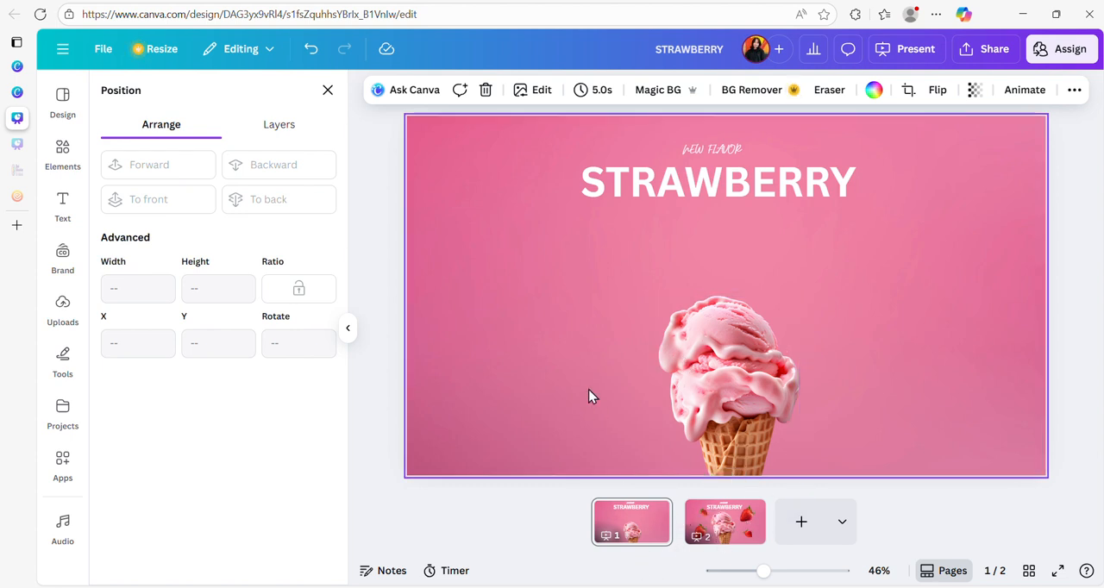
- Add a Match & Move transition between pages 1 and 2 with a duration of 1.4 seconds
mouse_move(679, 539)
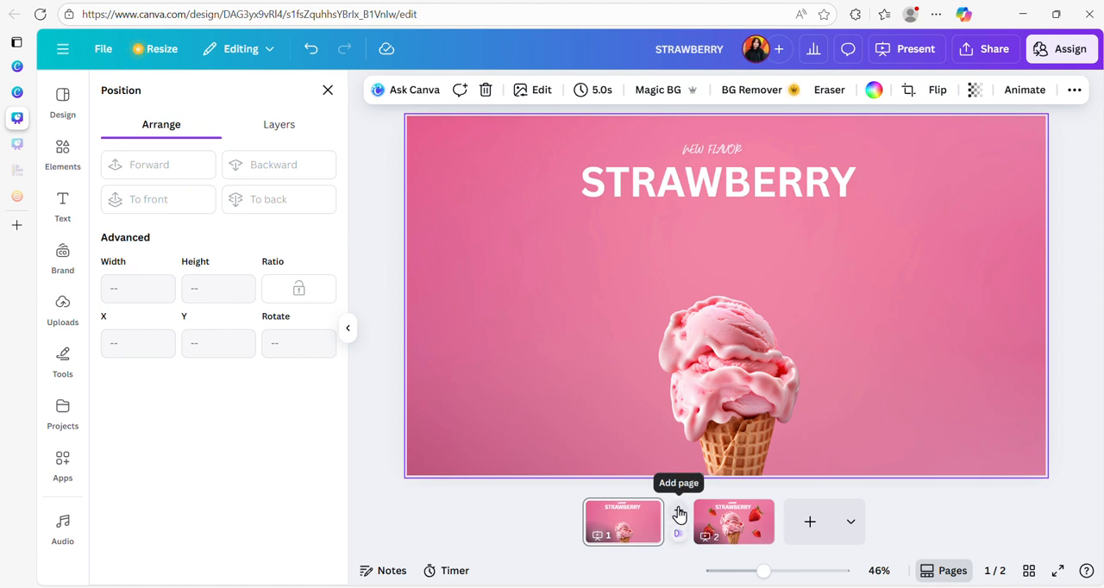
click(679, 539)
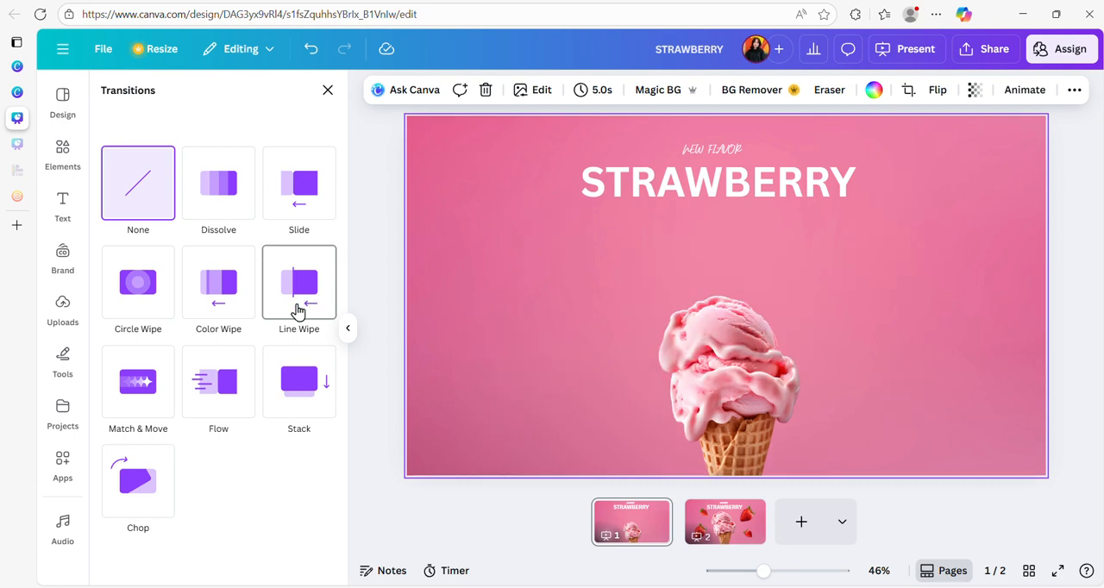
click(140, 400)
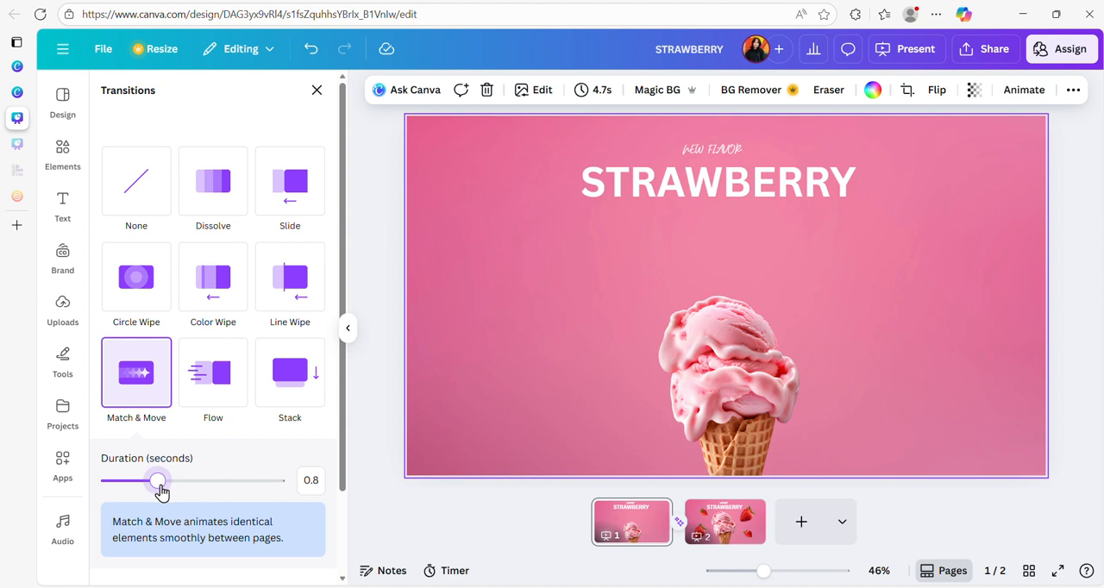
drag(161, 489, 175, 489)
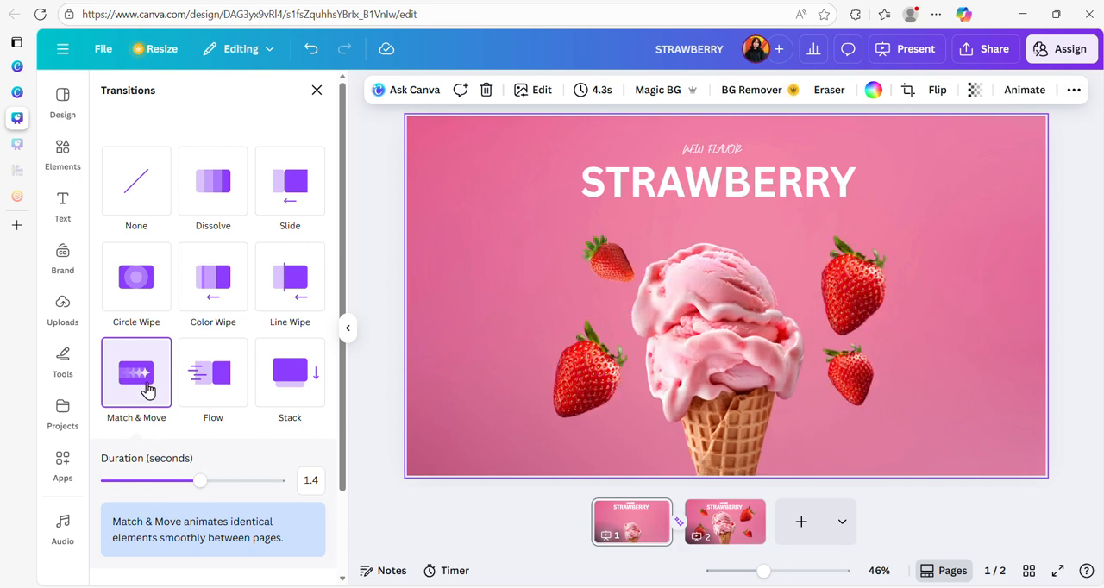
click(557, 520)
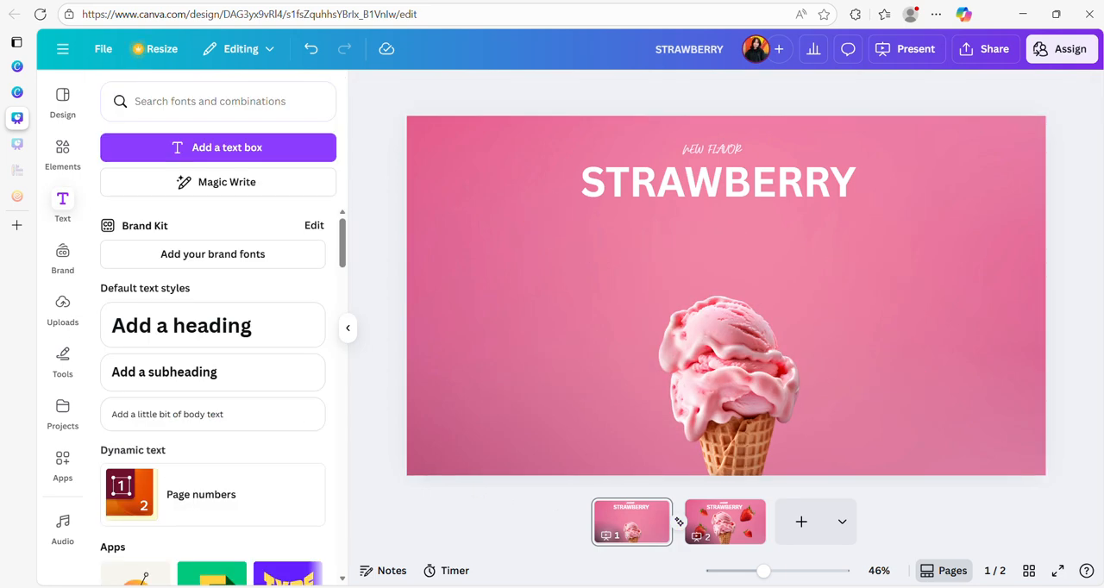
- View the presentation options for the design and close them
click(920, 50)
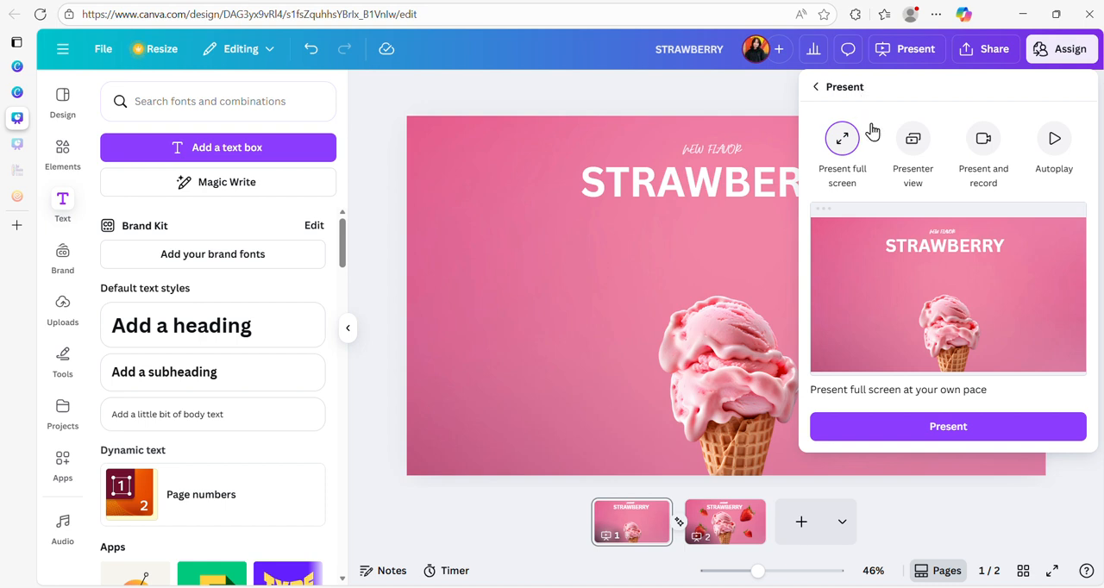
click(916, 52)
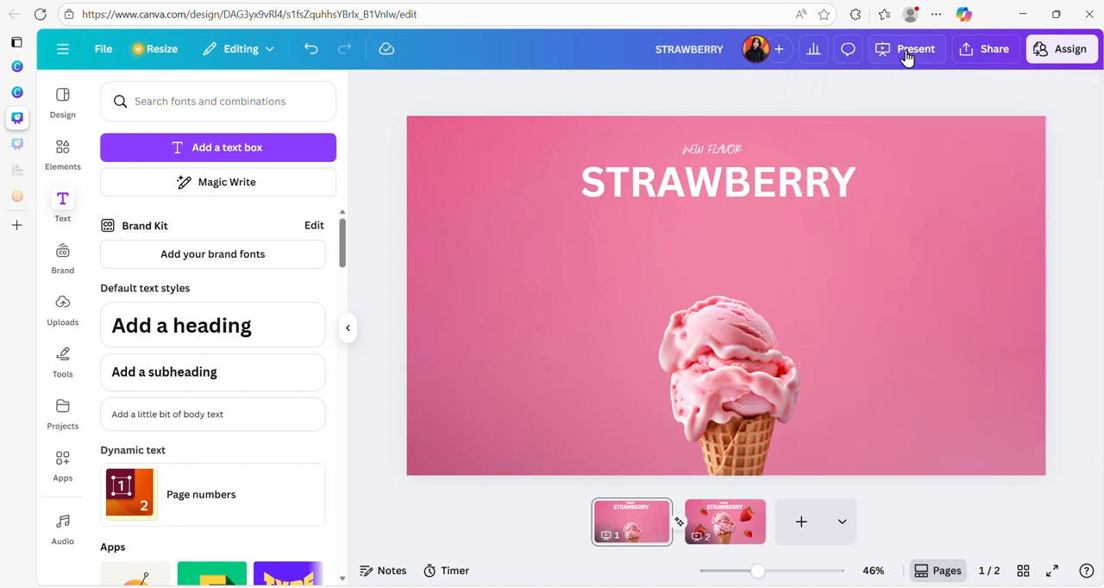
- Download pages 1–2 as an MP4 video at 1080p (HD) quality
click(991, 51)
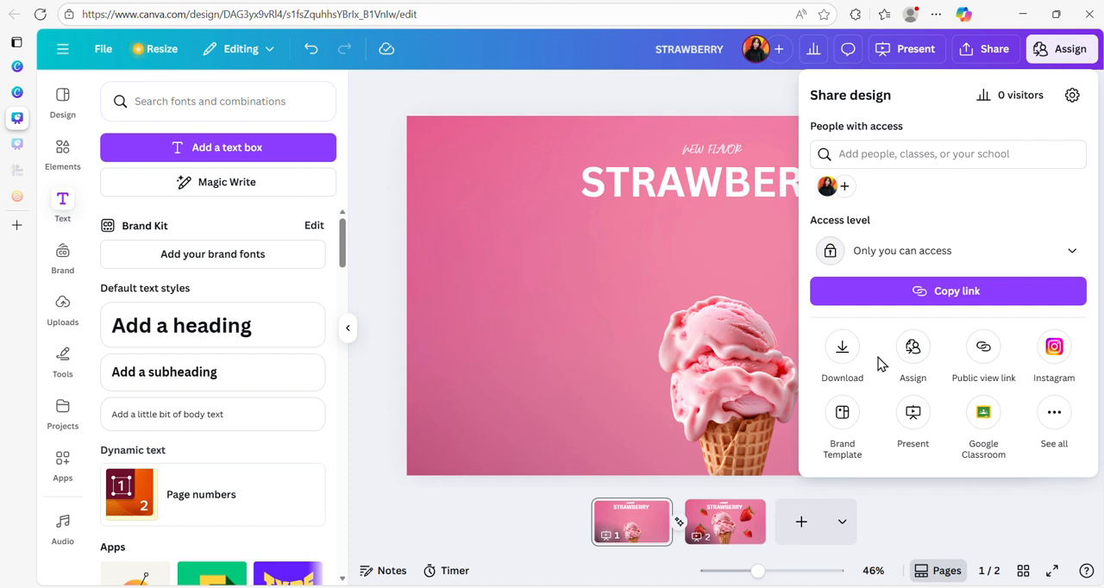
click(995, 50)
click(995, 50)
click(846, 367)
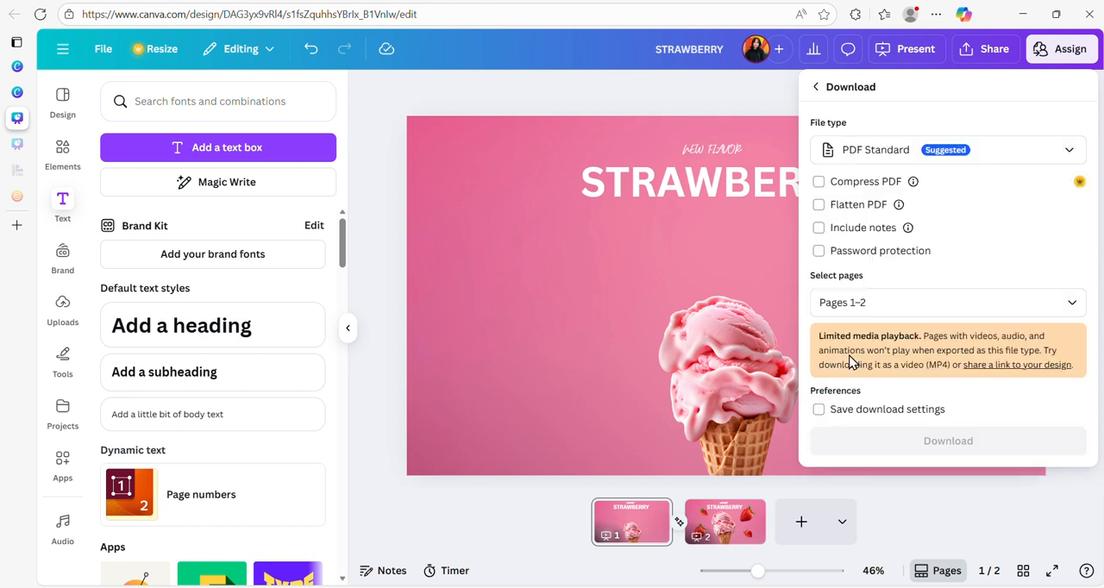
click(1009, 154)
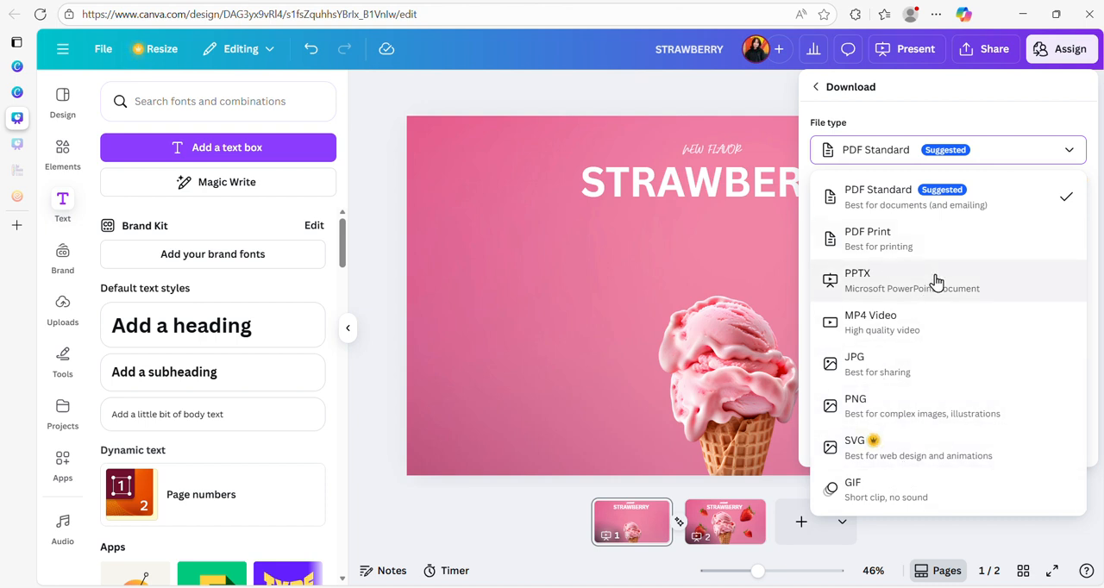
click(905, 325)
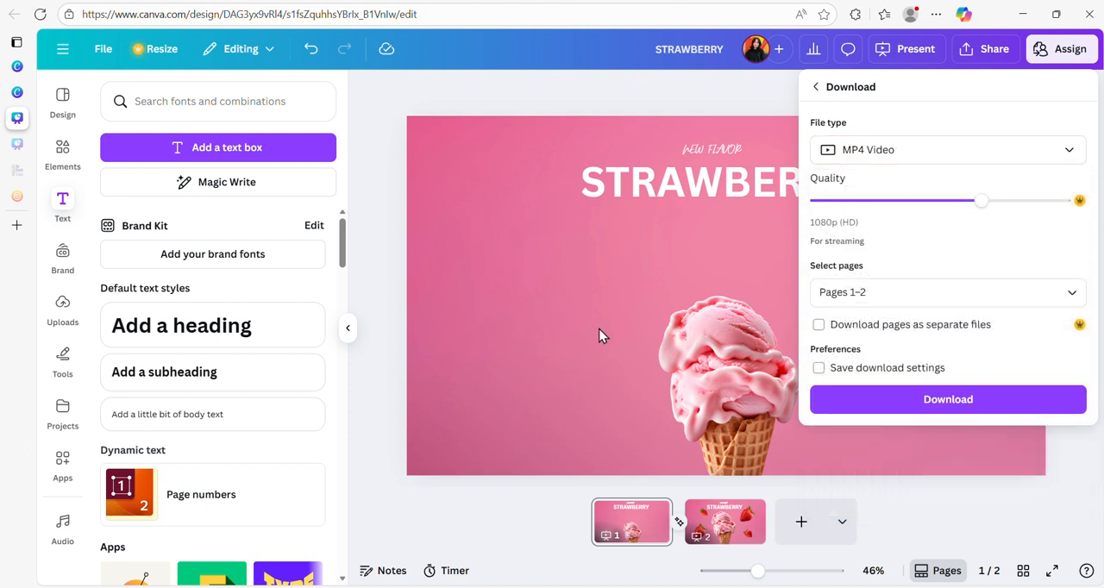
click(938, 401)
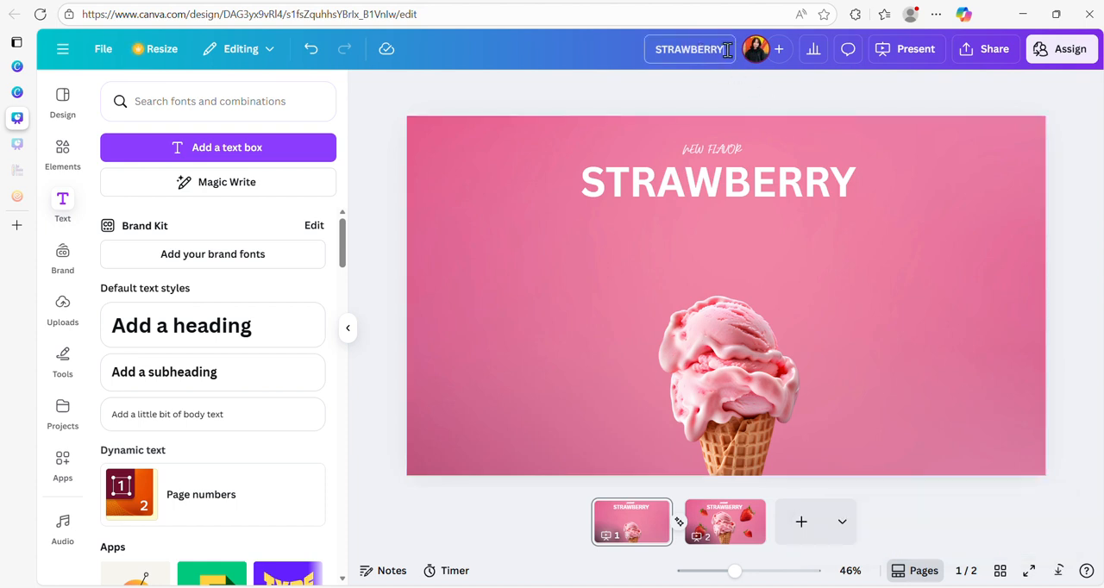
- Open the design's title for editing
double_click(726, 49)
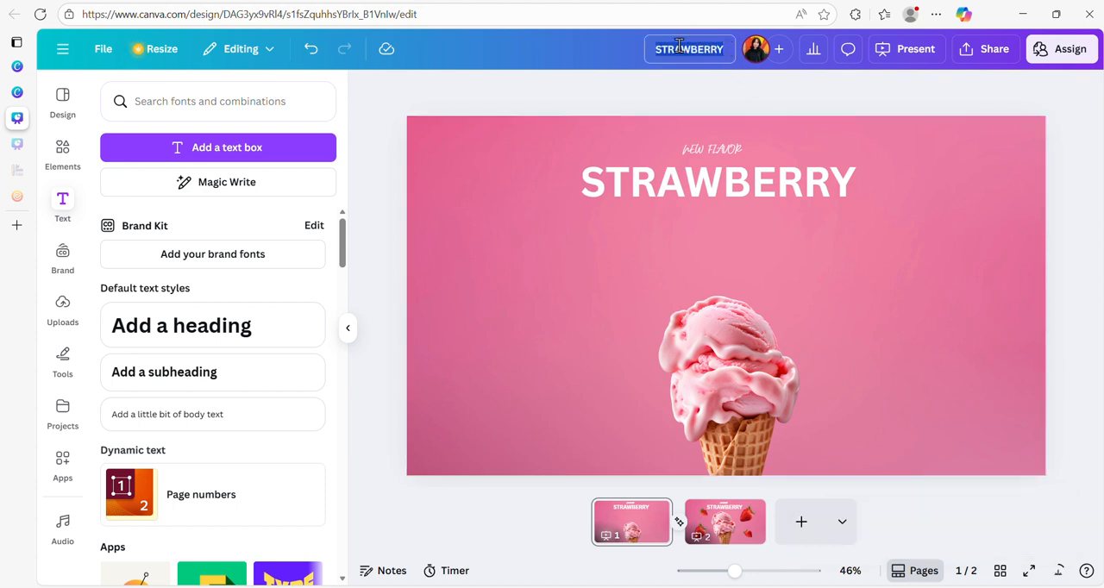